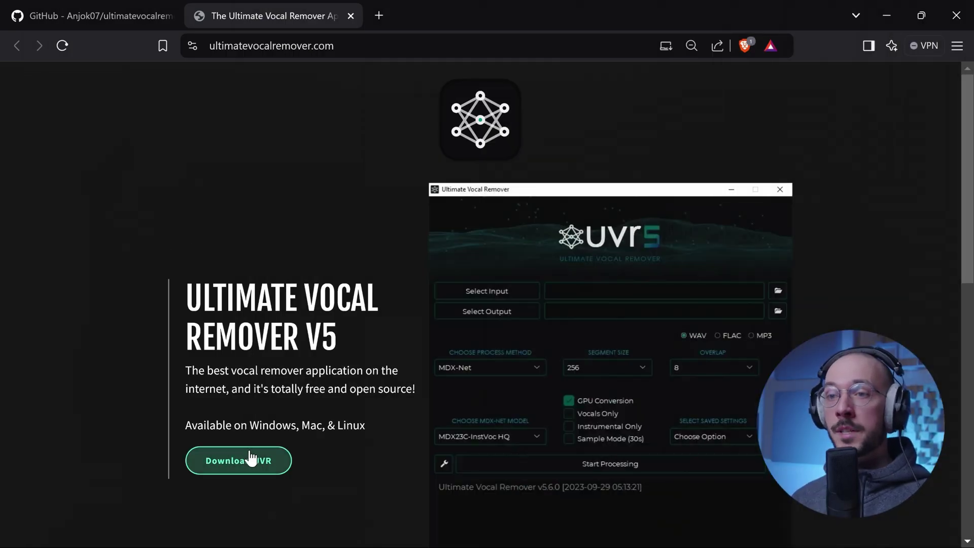
Switch from the UVR download page to the ultimatevocalremovergui GitHub repository tab.
click(109, 23)
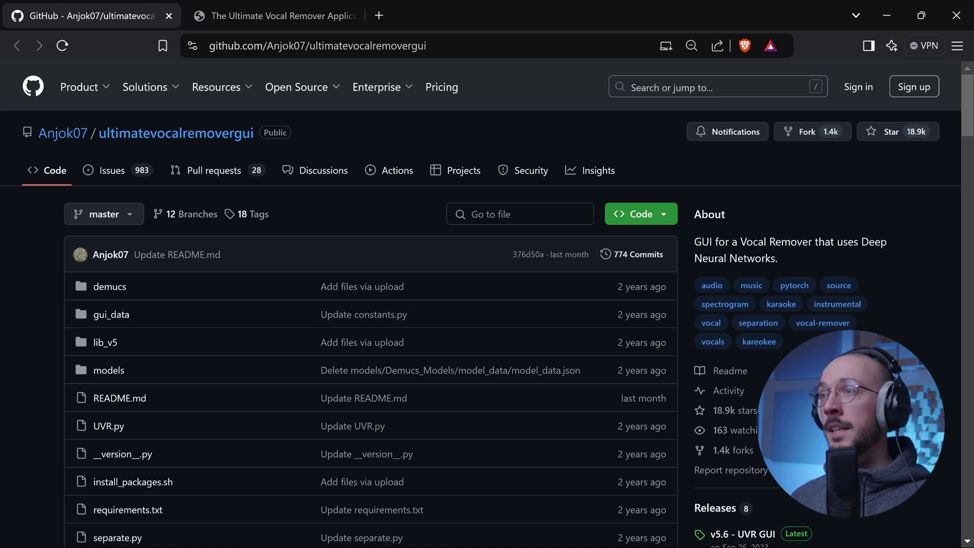
Show the repository's Code clone and Download ZIP options, then dismiss them.
click(665, 219)
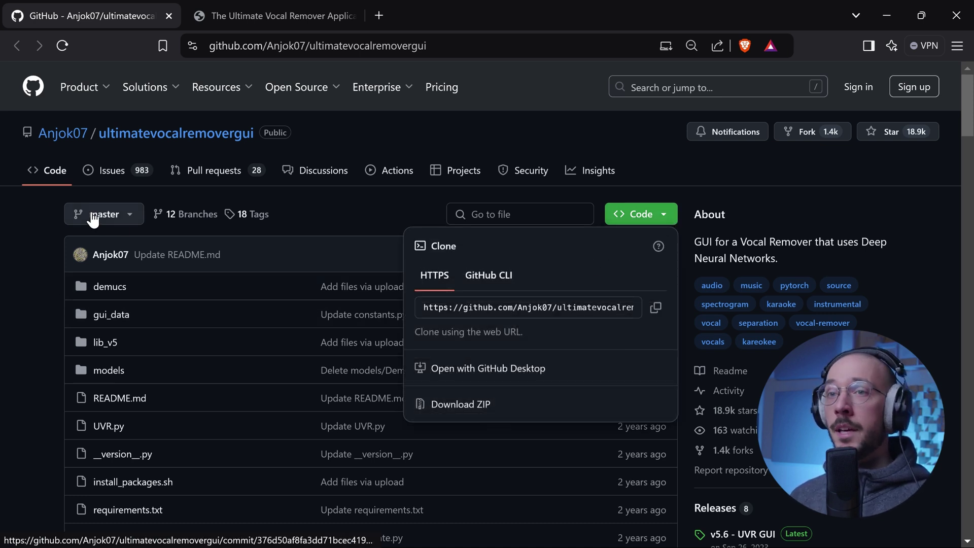
click(31, 243)
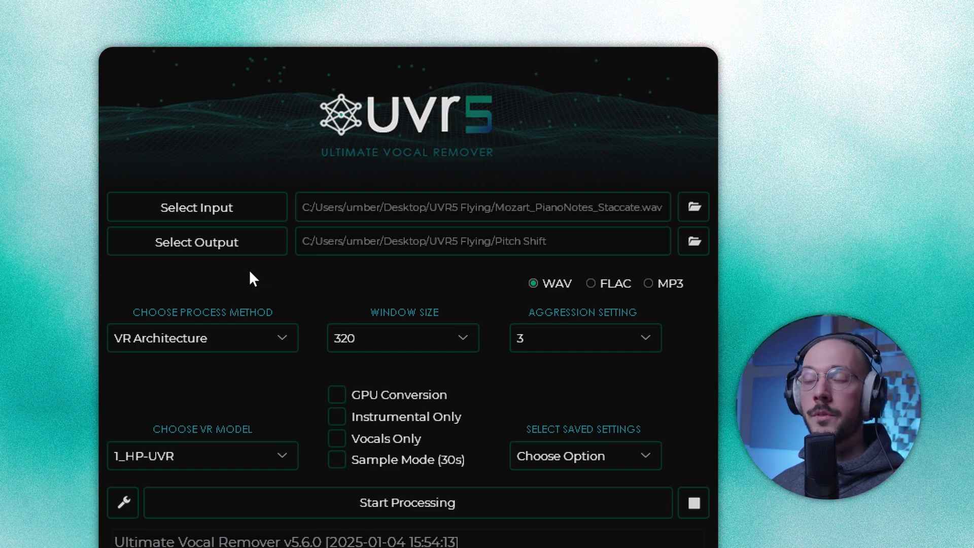
Read the CHOOSE PROCESS METHOD tooltip and open the process method list.
mouse_move(120, 307)
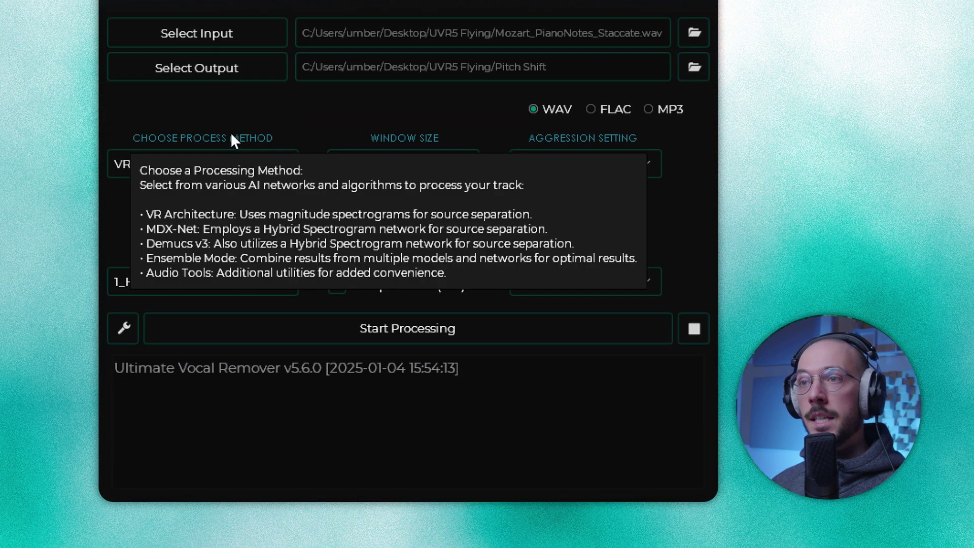
mouse_move(231, 138)
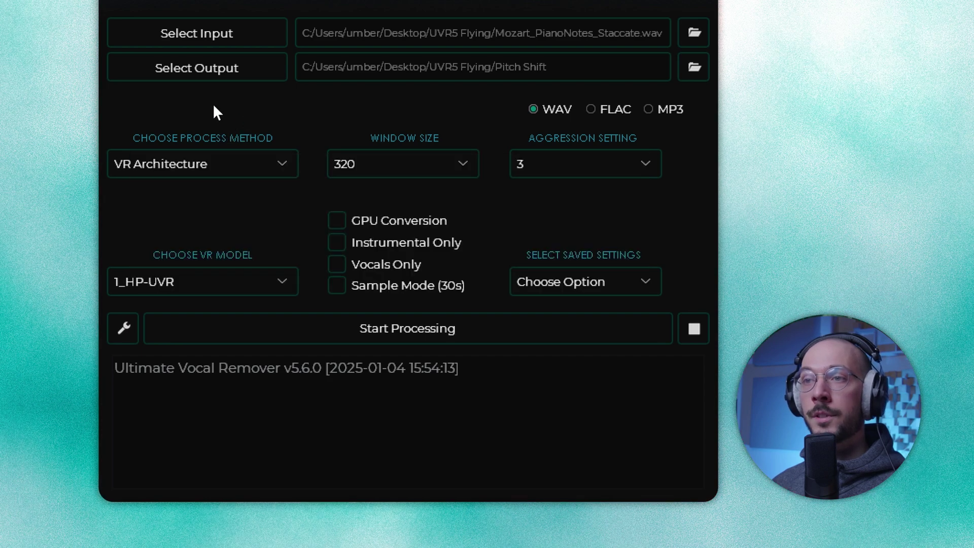
mouse_move(191, 135)
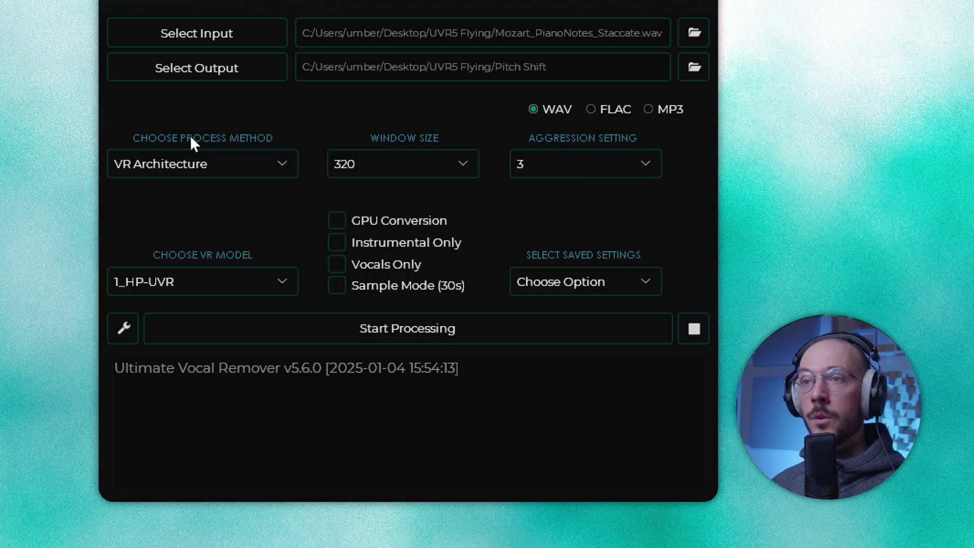
click(208, 167)
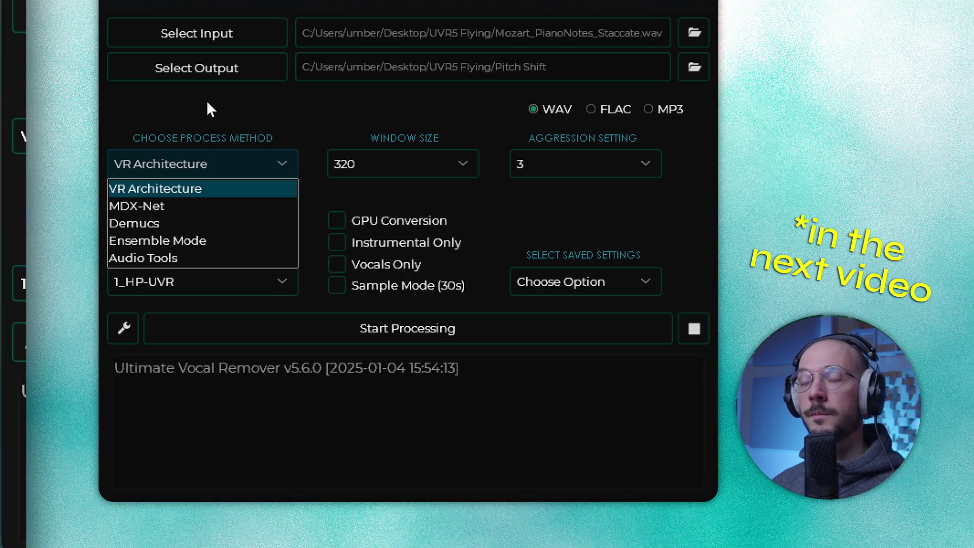
Dismiss the process method list without changing VR Architecture.
click(356, 100)
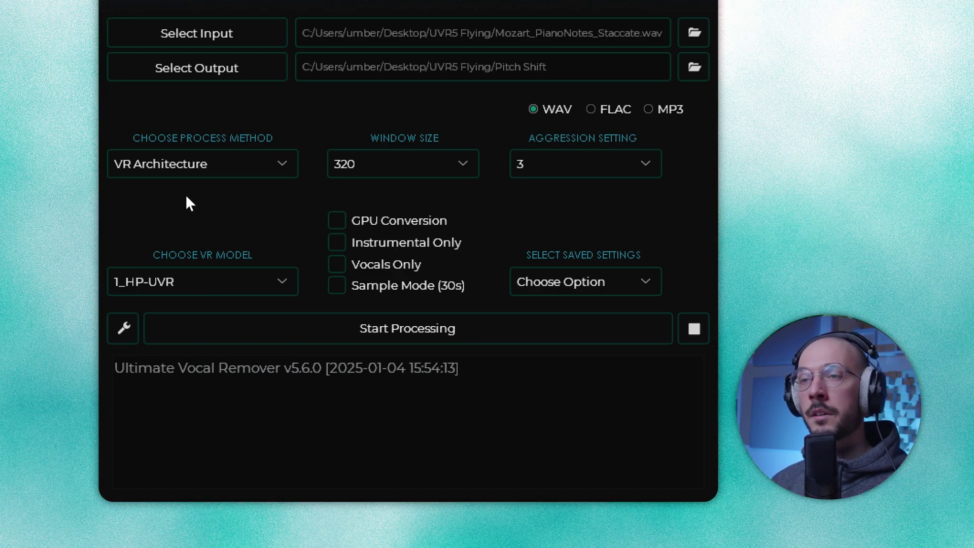
Browse the installed VR models and switch from 1_HP-UVR to UVR-DeNoise-Lite.
click(171, 282)
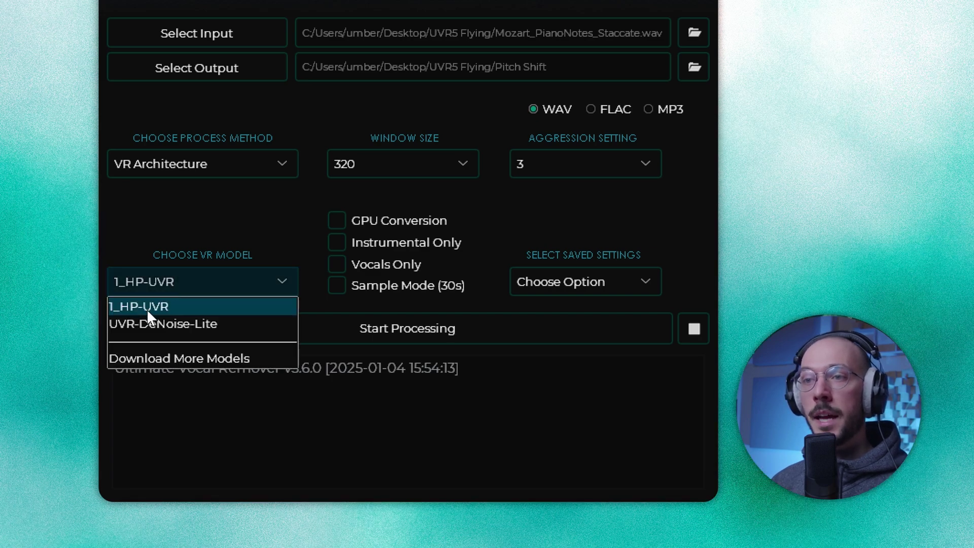
click(175, 309)
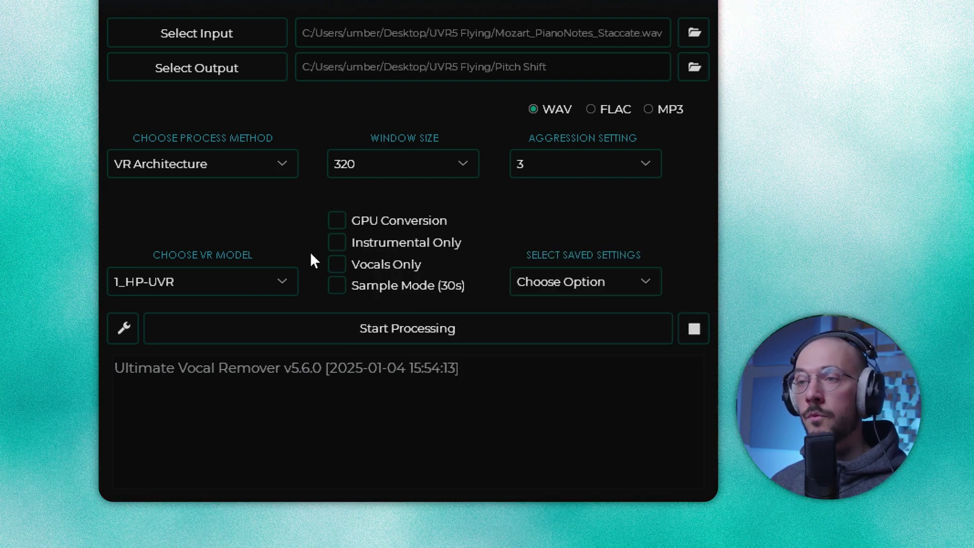
click(217, 281)
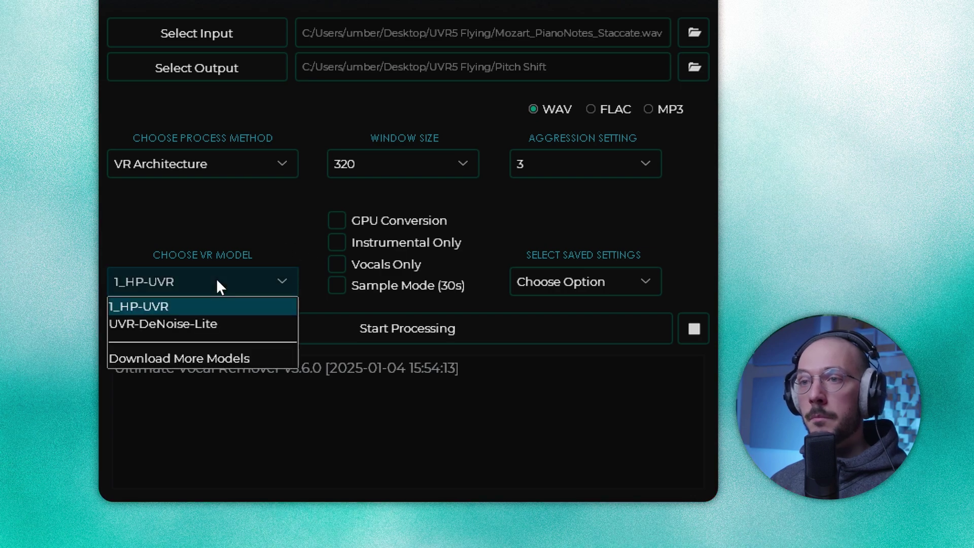
click(190, 325)
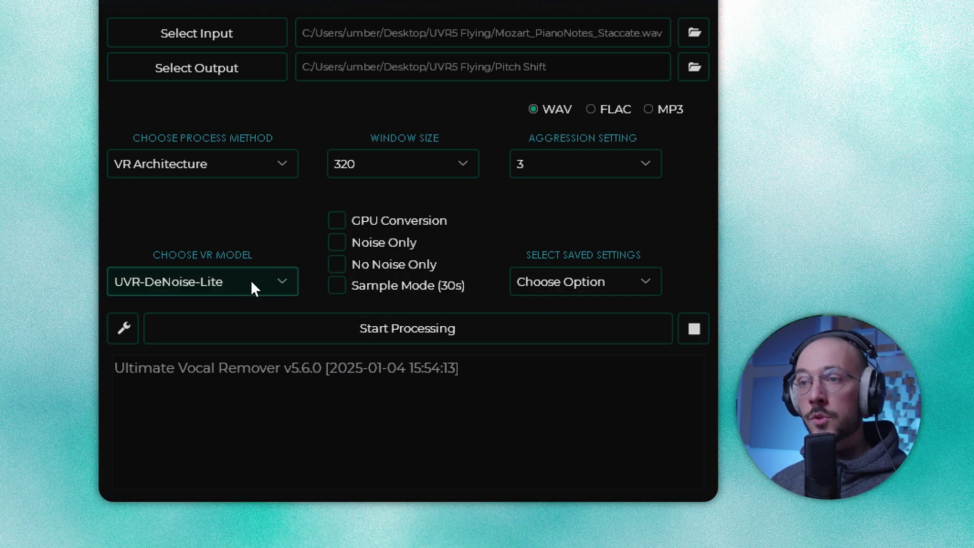
click(252, 283)
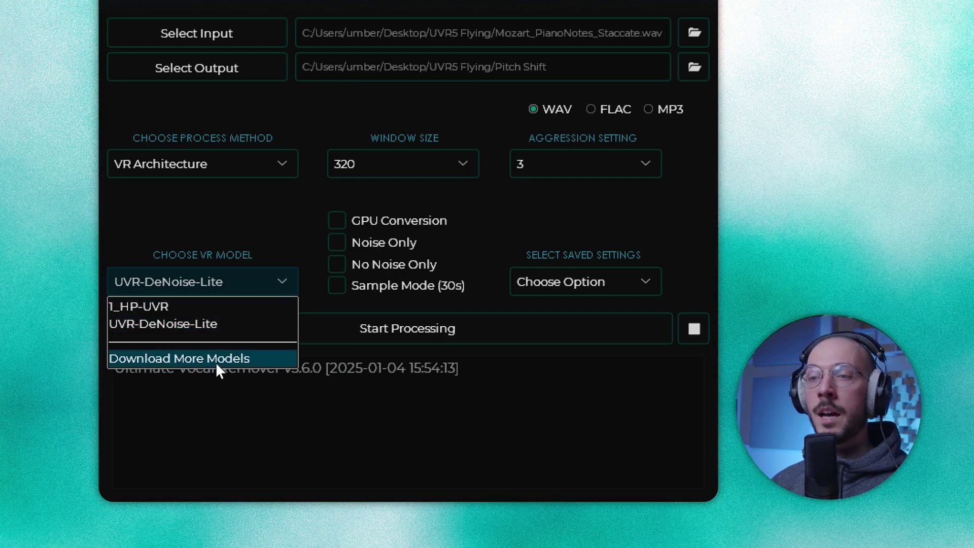
Browse the downloadable VR Arch models in the Download More Models window.
click(190, 359)
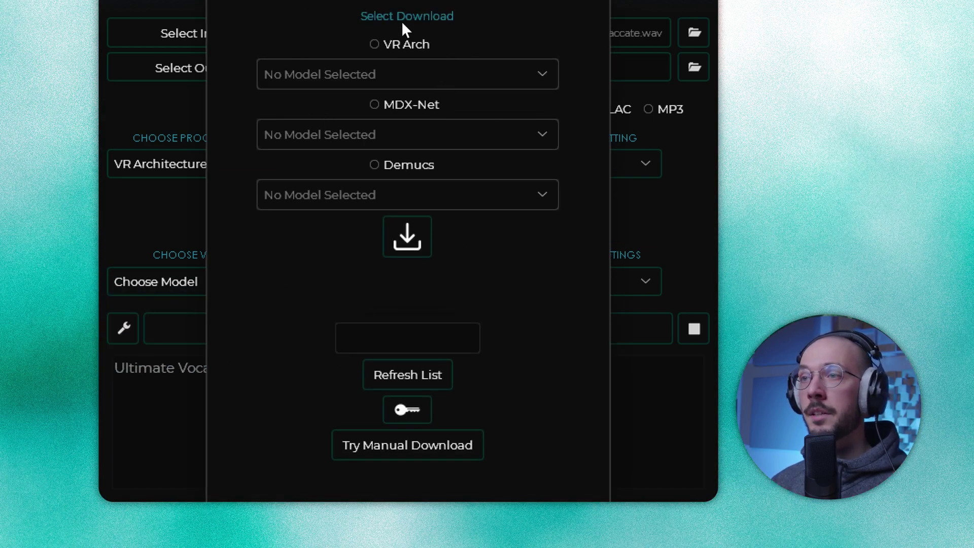
click(375, 44)
click(520, 73)
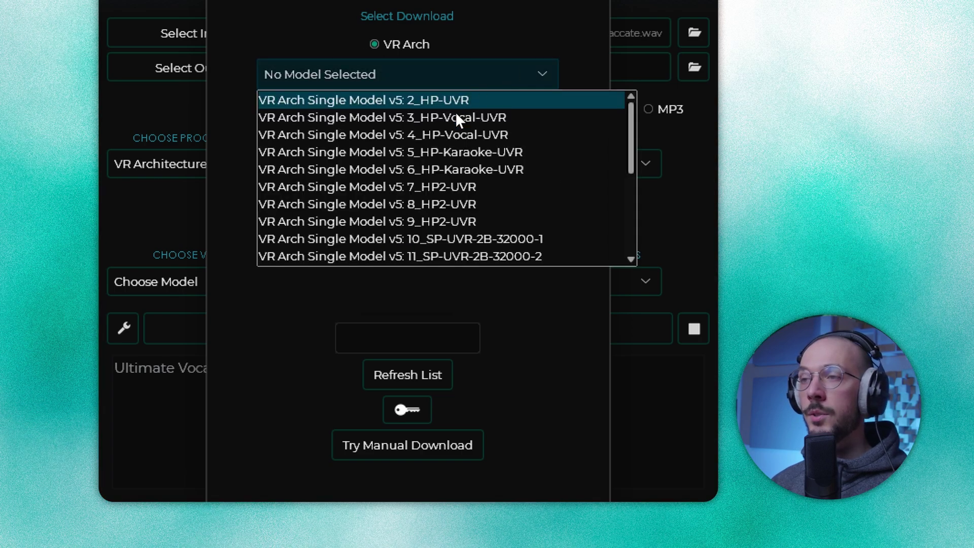
drag(630, 127, 626, 102)
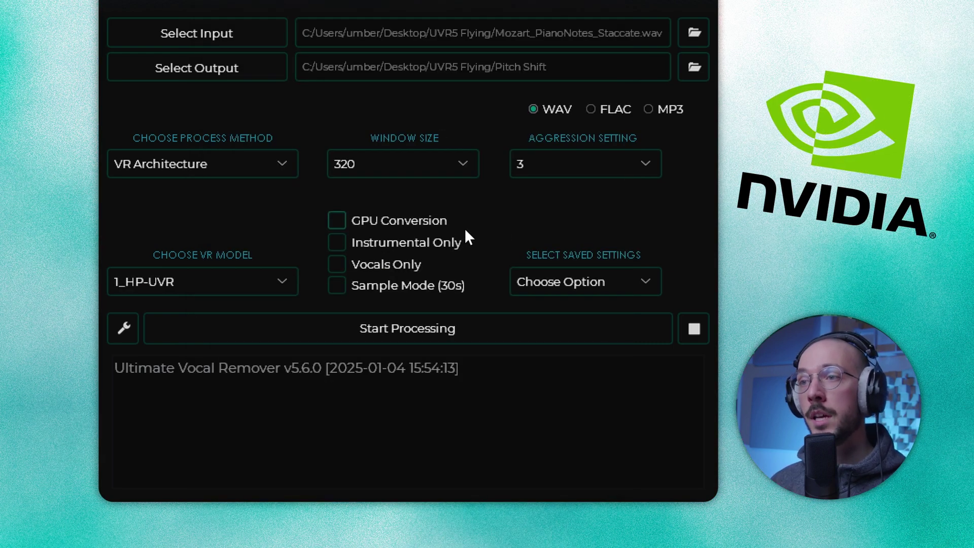
Toggle GPU Conversion on and then back off.
click(336, 221)
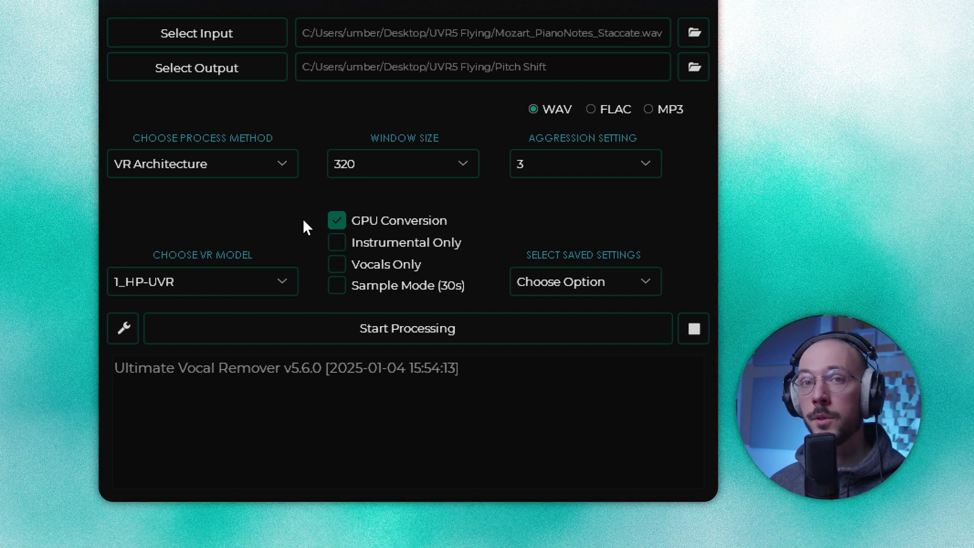
click(303, 221)
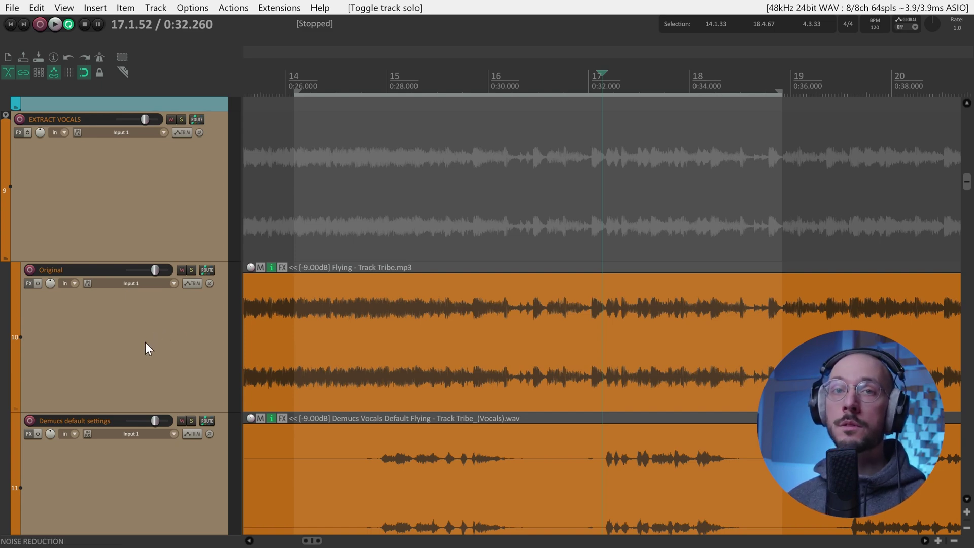
Solo the Original track, start looped playback, then solo the Demucs default settings track.
click(191, 270)
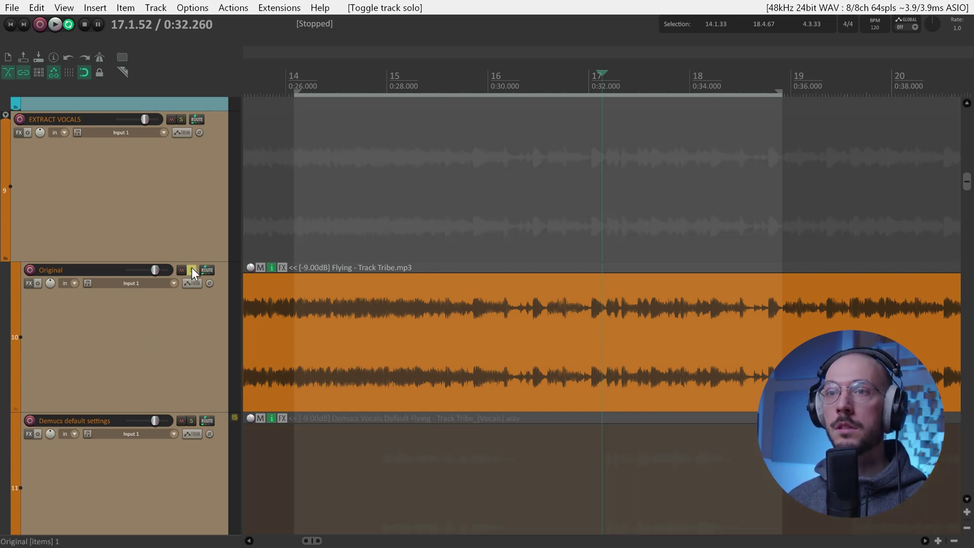
key(space)
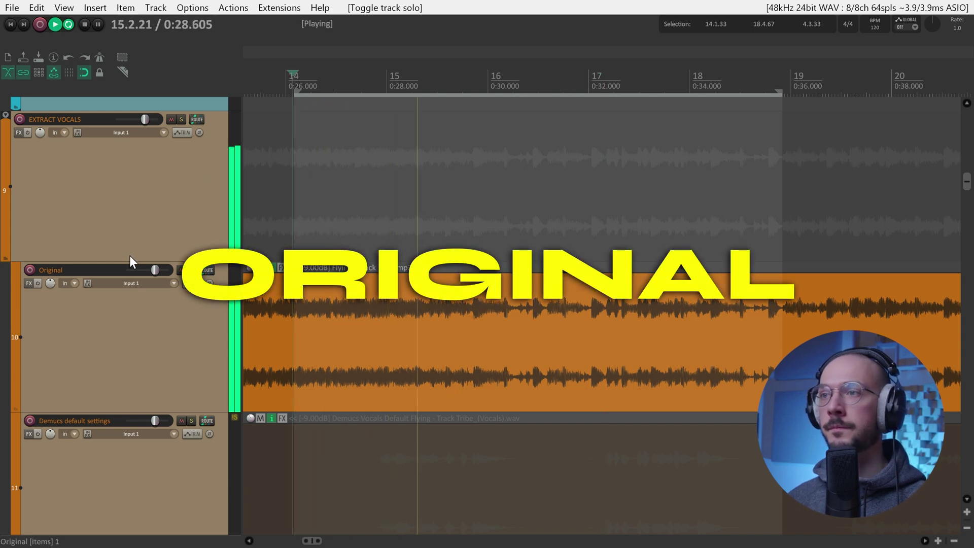
scroll(129, 255, down, 2)
scroll(129, 255, down, 2)
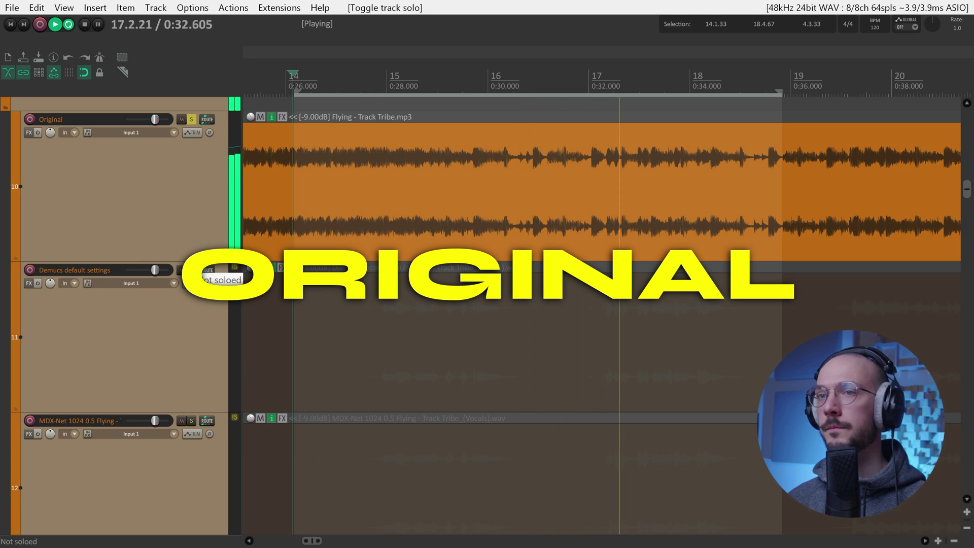
ctrl+click(193, 269)
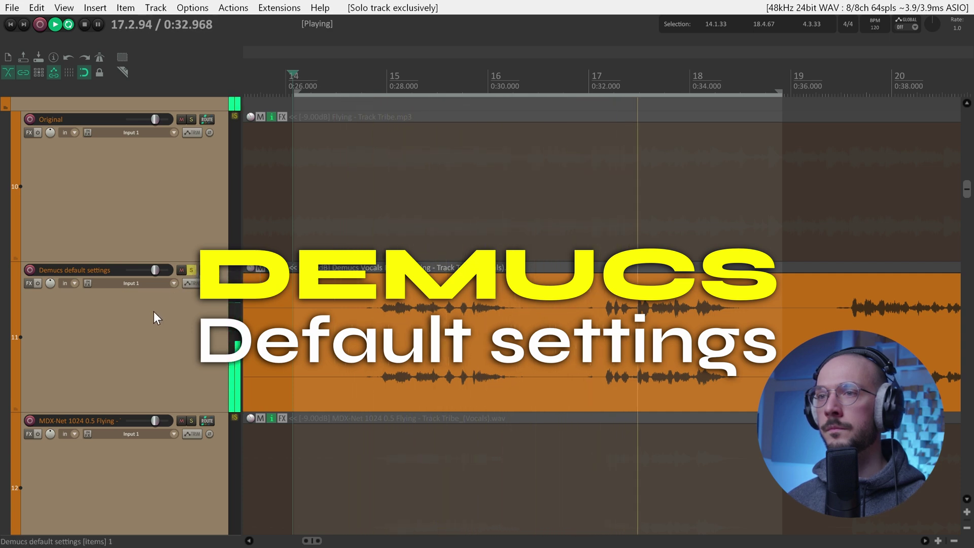
Solo in turn MDX-Net 1024 0.5, MDX-Net 4096 0.75, VR 512 1 and VR 512 4.
scroll(153, 311, down, 2)
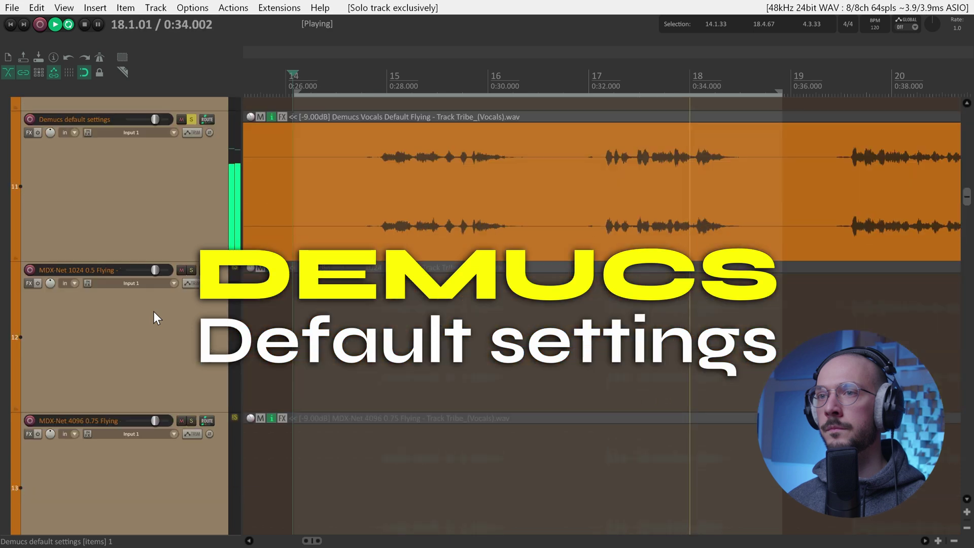
click(192, 269)
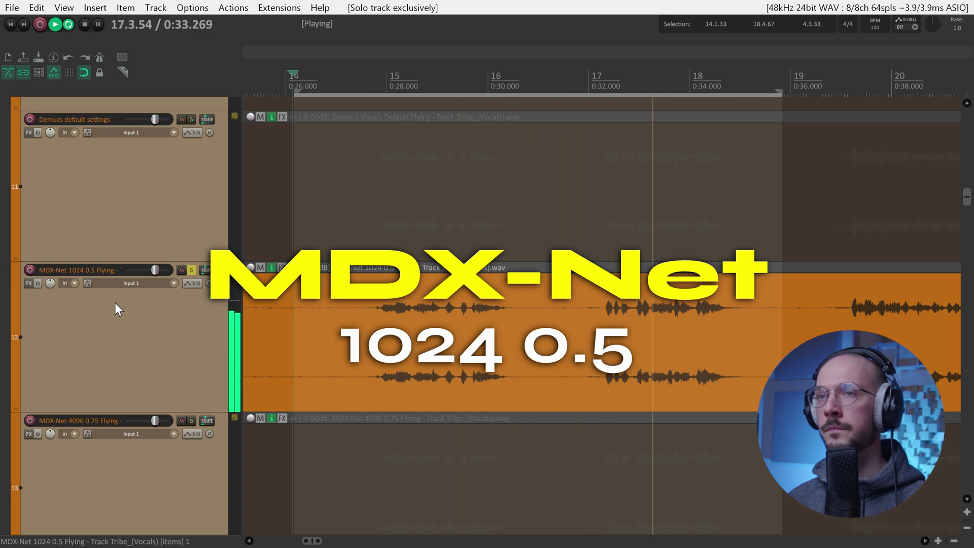
scroll(115, 302, down, 3)
click(191, 269)
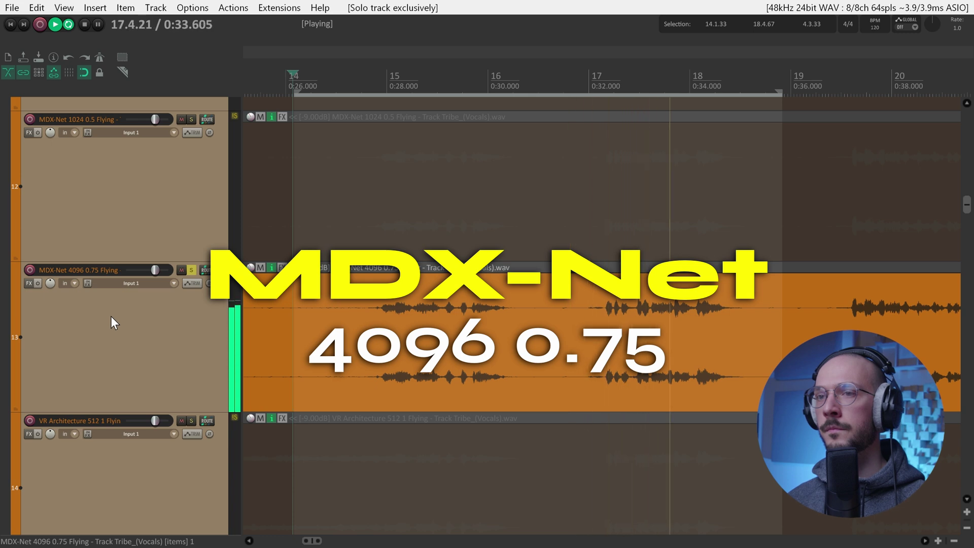
scroll(111, 315, down, 3)
click(192, 194)
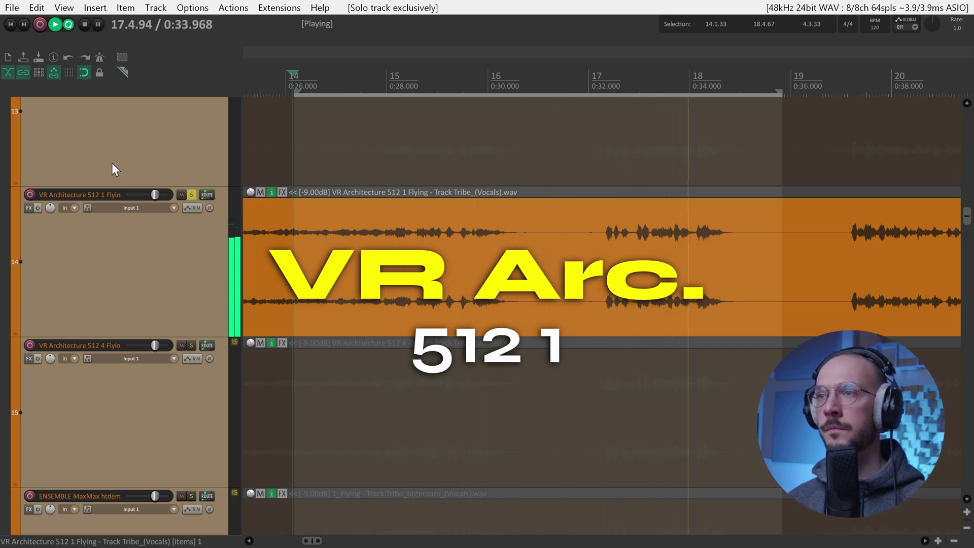
click(192, 346)
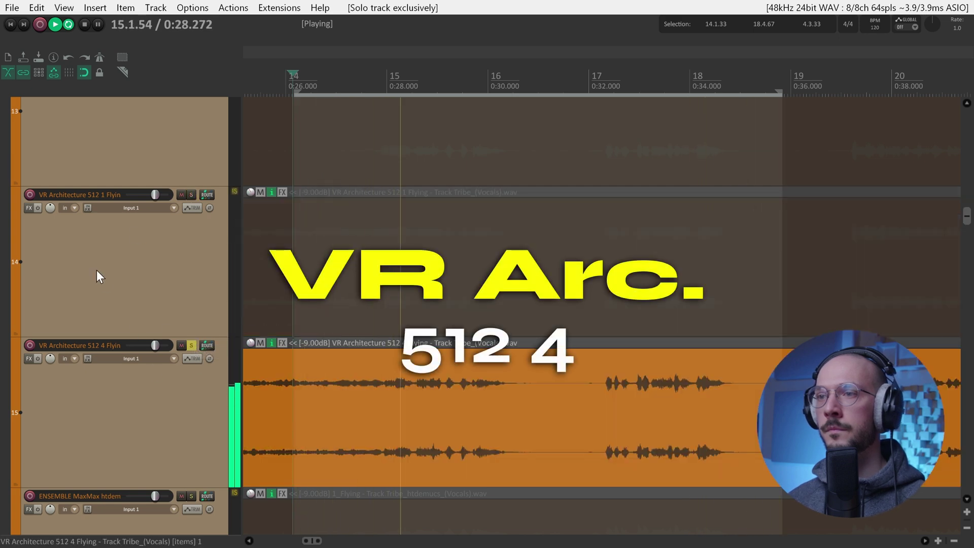
scroll(96, 270, down, 2)
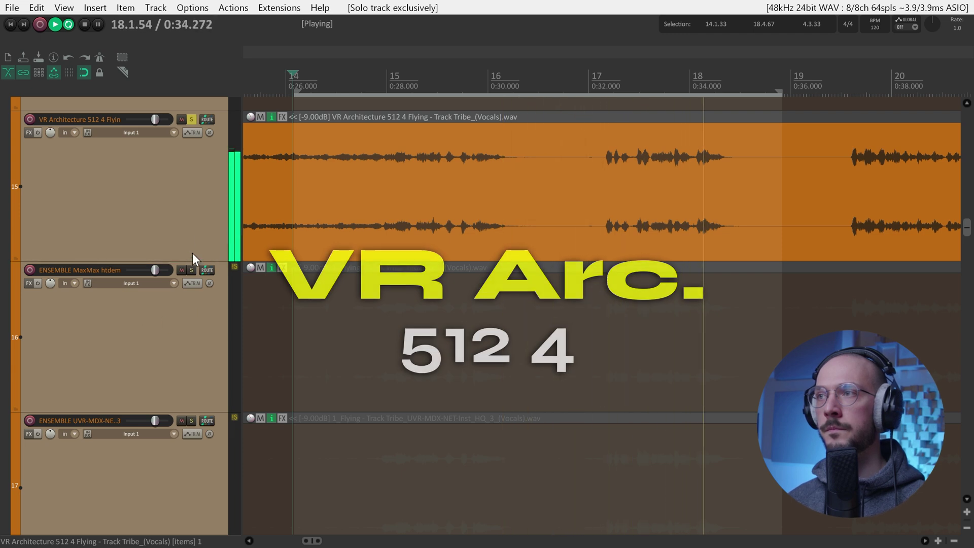
Solo the two ensemble vocal tracks in turn, then stop playback and clear the solo.
click(192, 270)
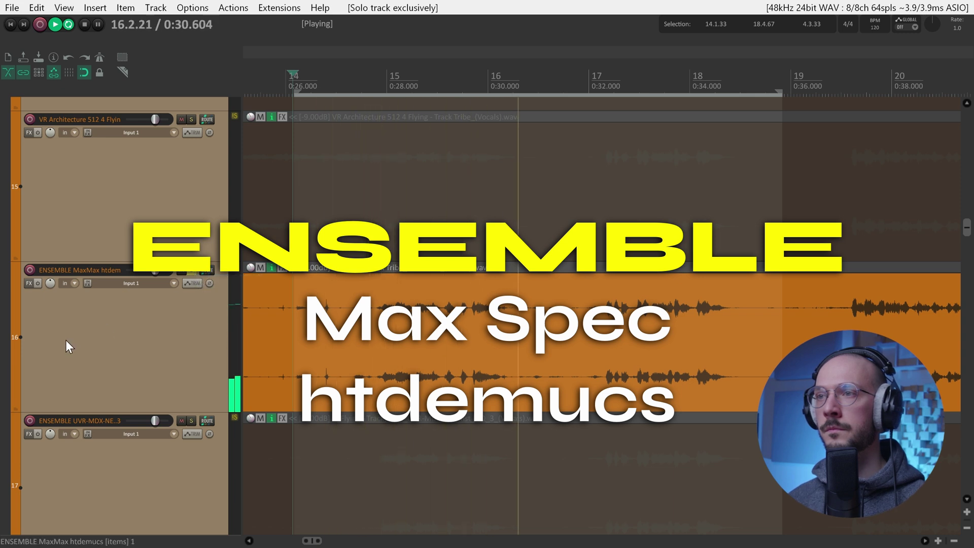
scroll(66, 340, down, 2)
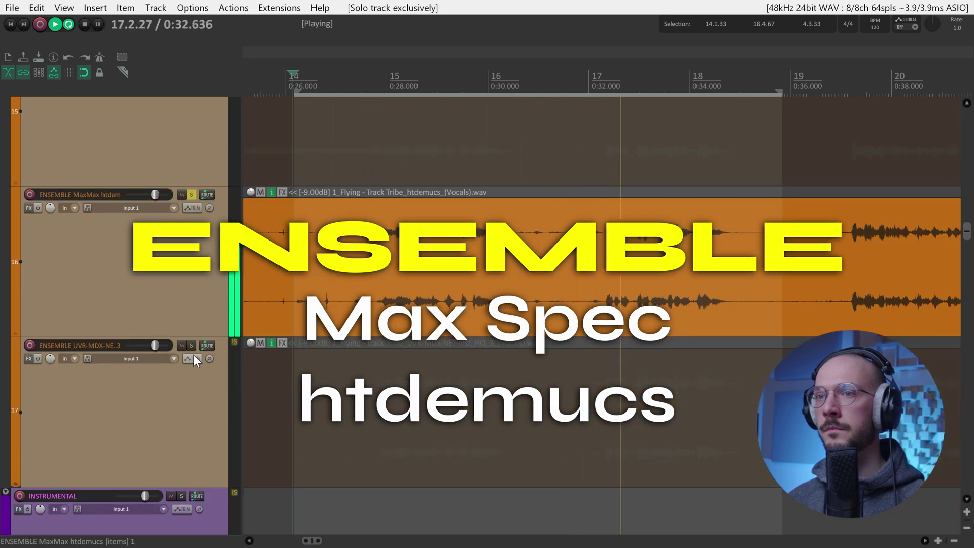
scroll(159, 352, down, 2)
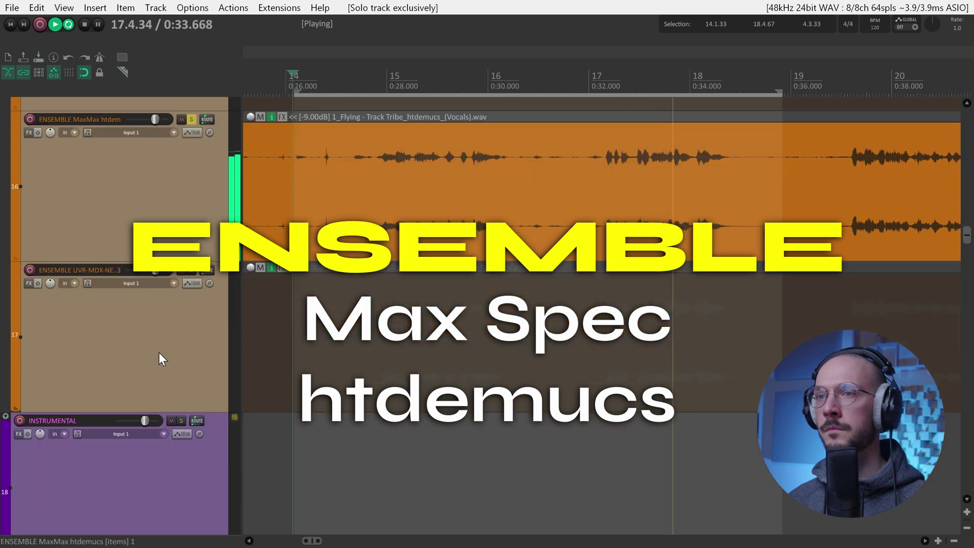
click(193, 269)
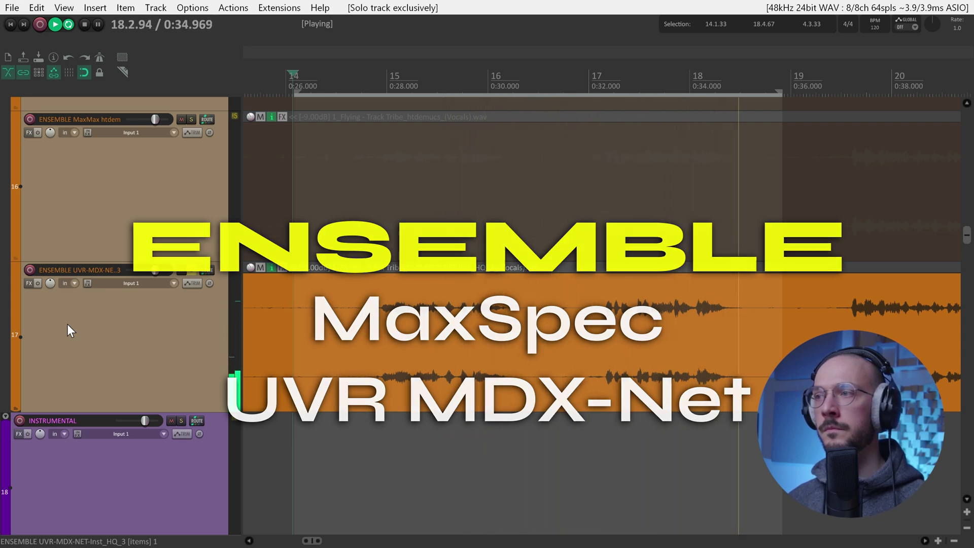
key(space)
click(191, 269)
scroll(129, 305, down, 6)
scroll(133, 310, up, 5)
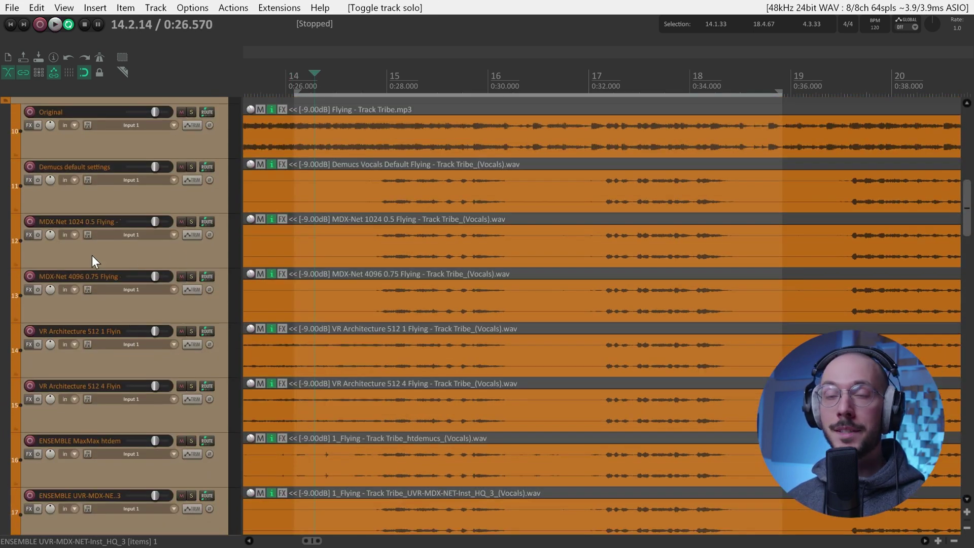
Select the MDX-Net 1024 0.5 track and toggle its solo on and off.
click(116, 253)
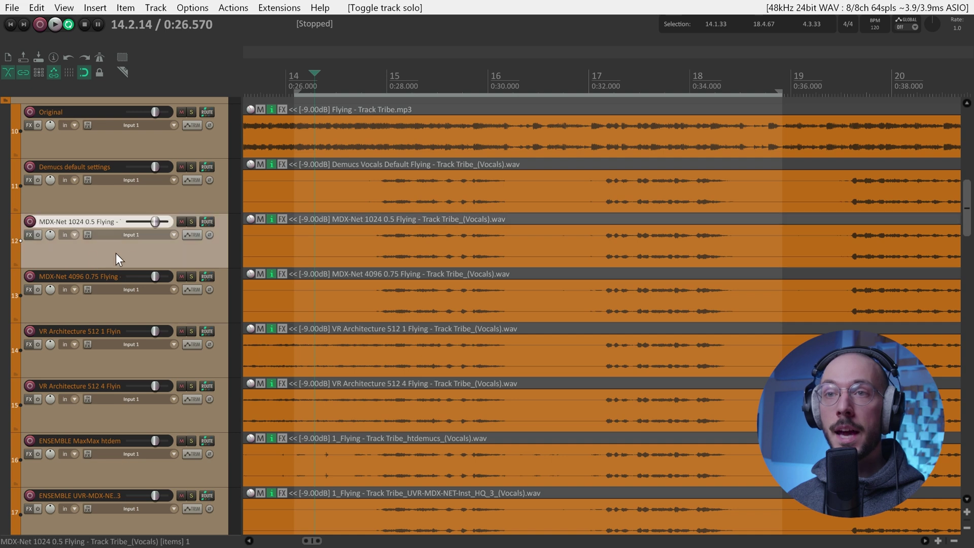
click(192, 221)
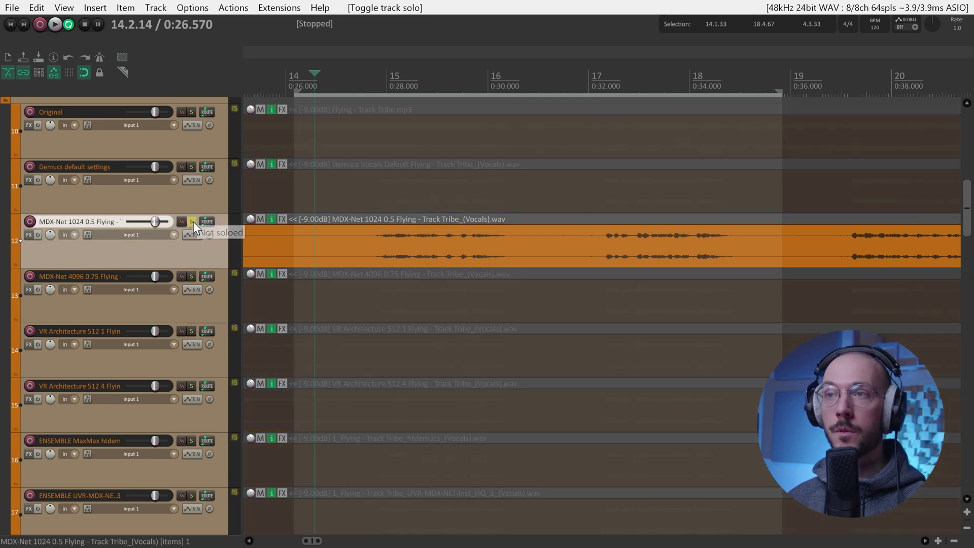
scroll(182, 248, up, 1)
click(192, 249)
Solo the Original track and play it briefly from bar 14.
click(191, 139)
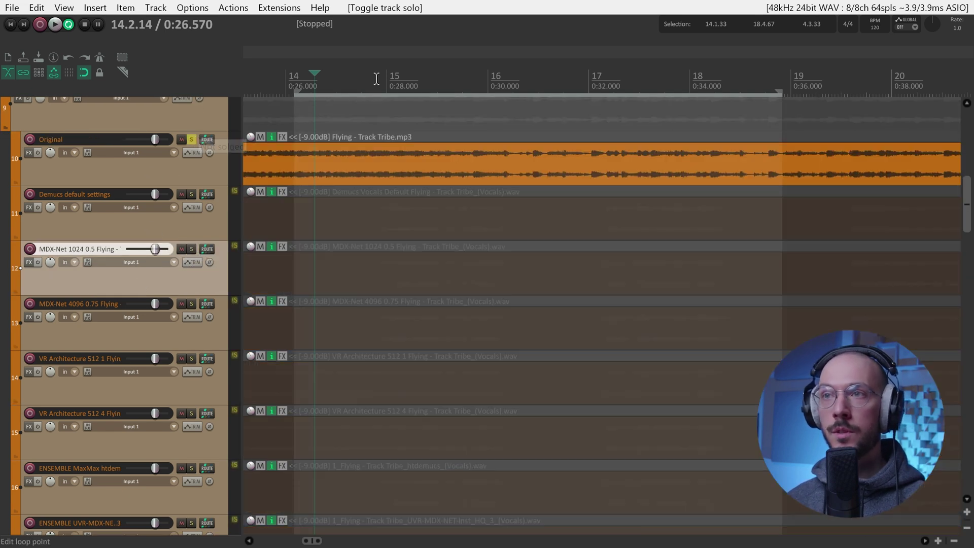
click(294, 77)
key(space)
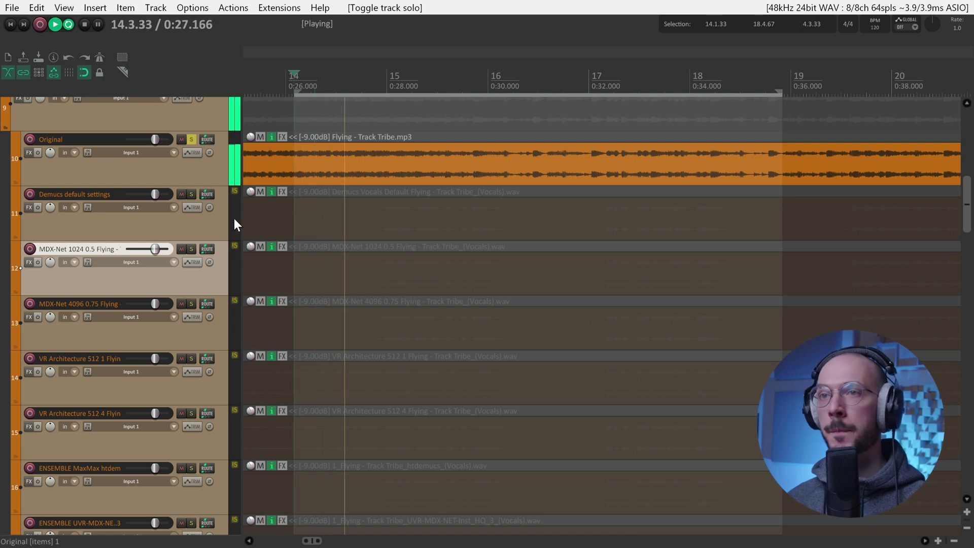
key(space)
Solo Demucs default settings, then MDX-Net 1024 0.5, and resume playback.
ctrl+click(192, 194)
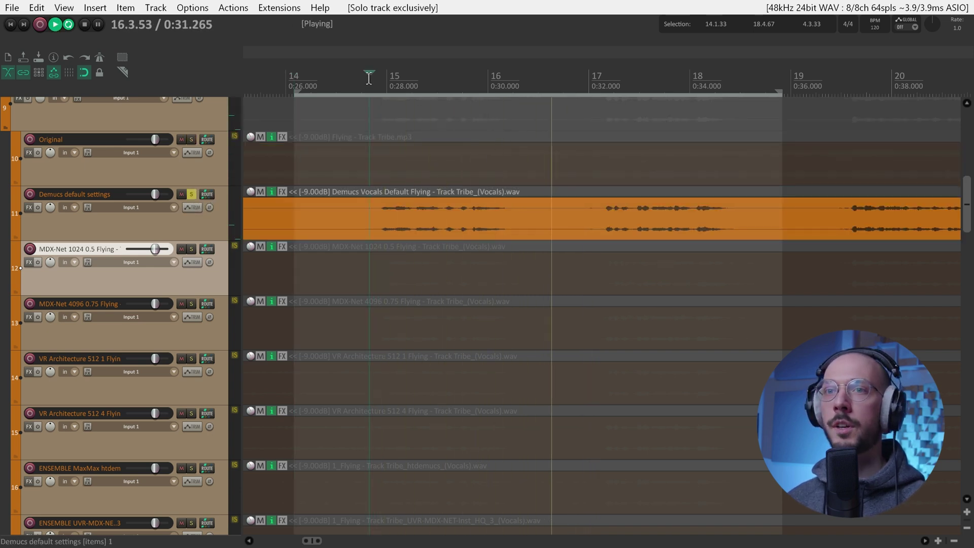
ctrl+click(191, 249)
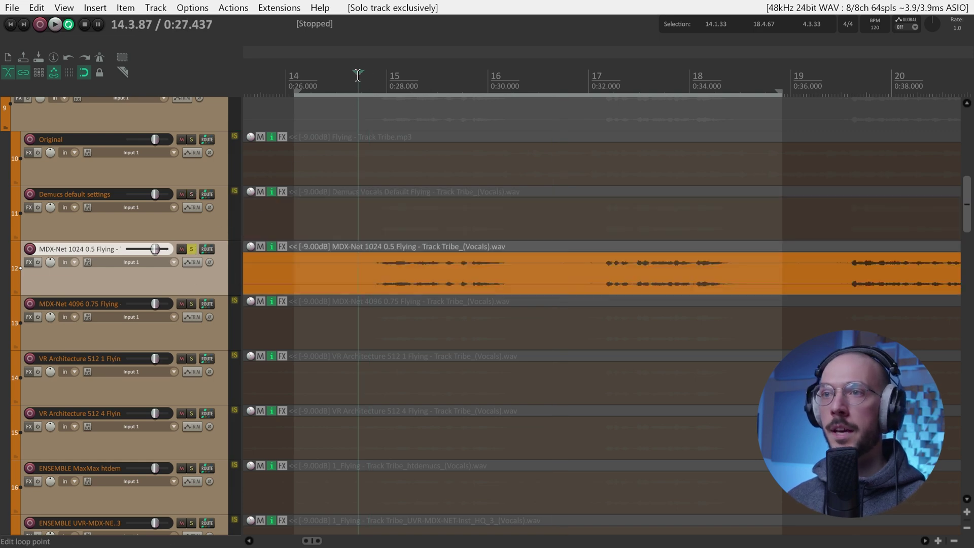
key(space)
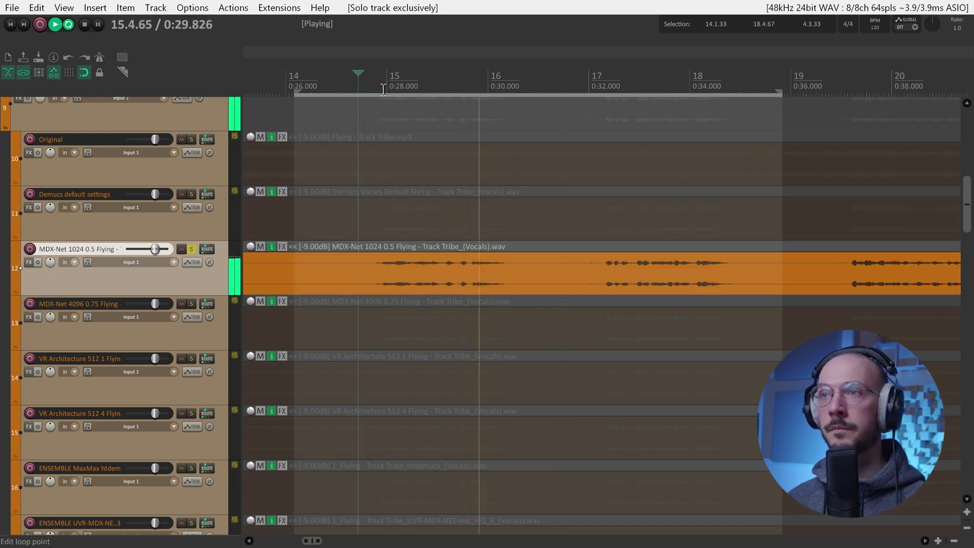
Solo only MDX-Net 4096 0.75 and audition it from about 0:27.4.
key(space)
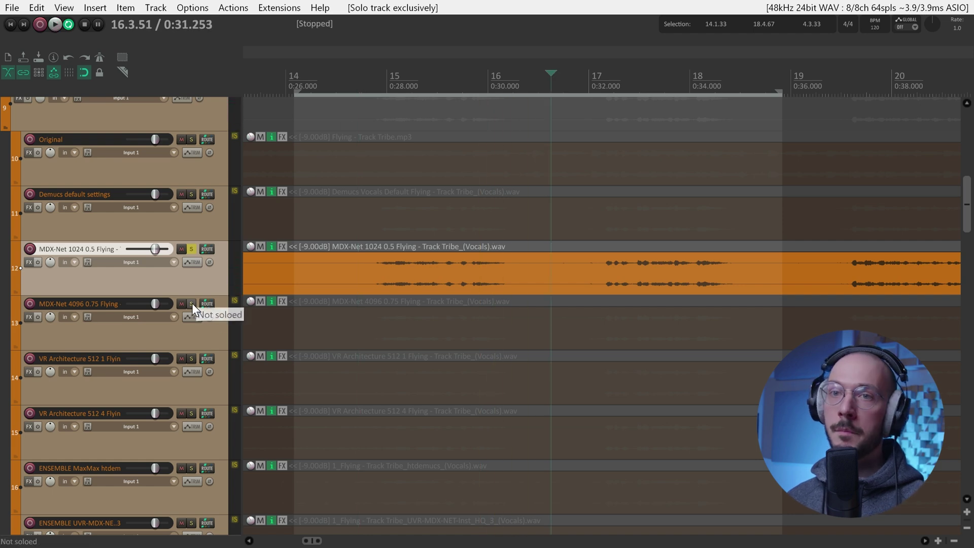
ctrl+click(191, 303)
click(372, 82)
click(360, 83)
key(space)
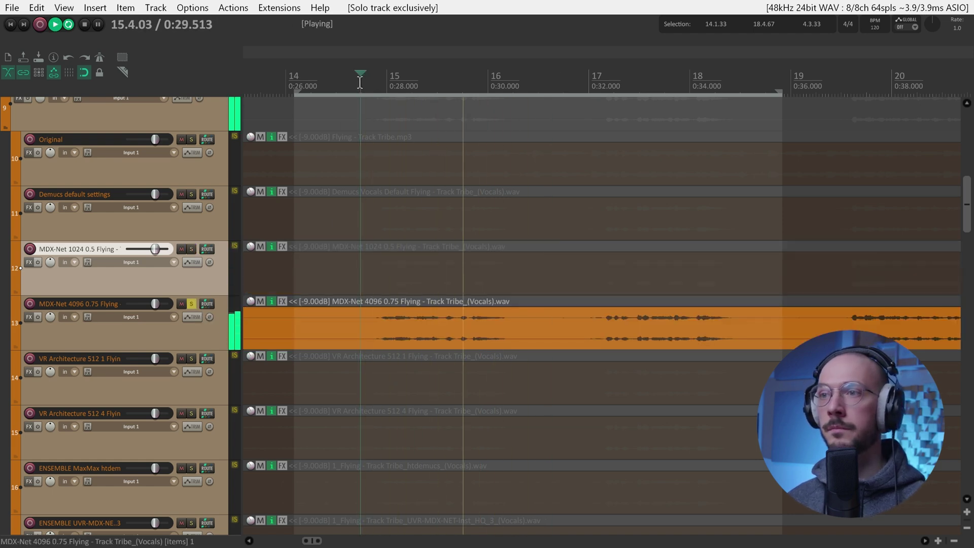
key(space)
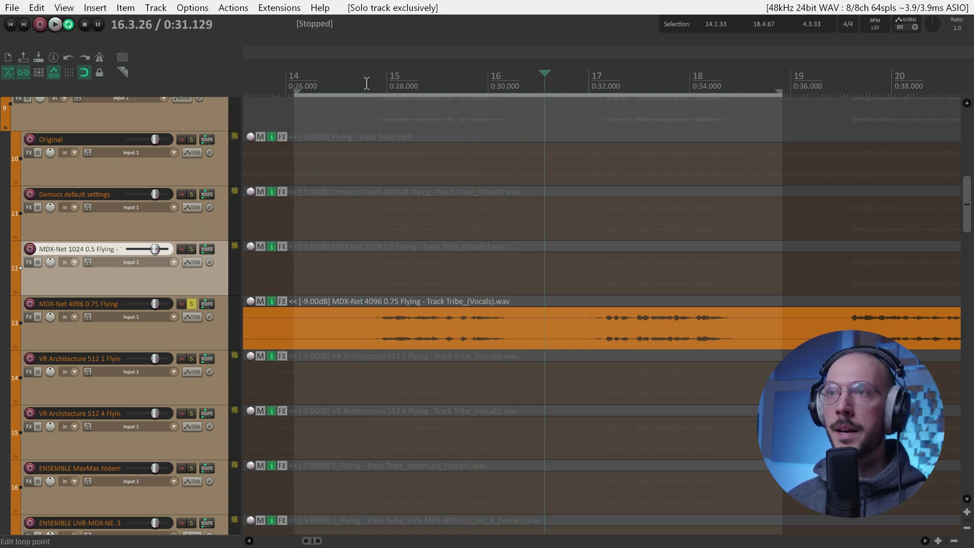
Select roughly 0:27.6–0:31.0 and audition it with only VR Architecture 512 1 soloed.
drag(366, 82, 538, 81)
click(192, 303)
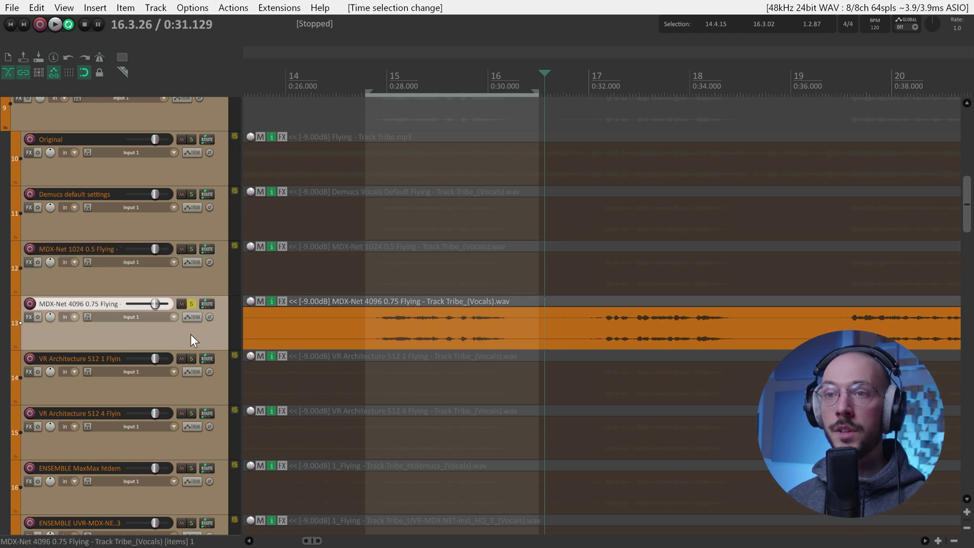
click(191, 358)
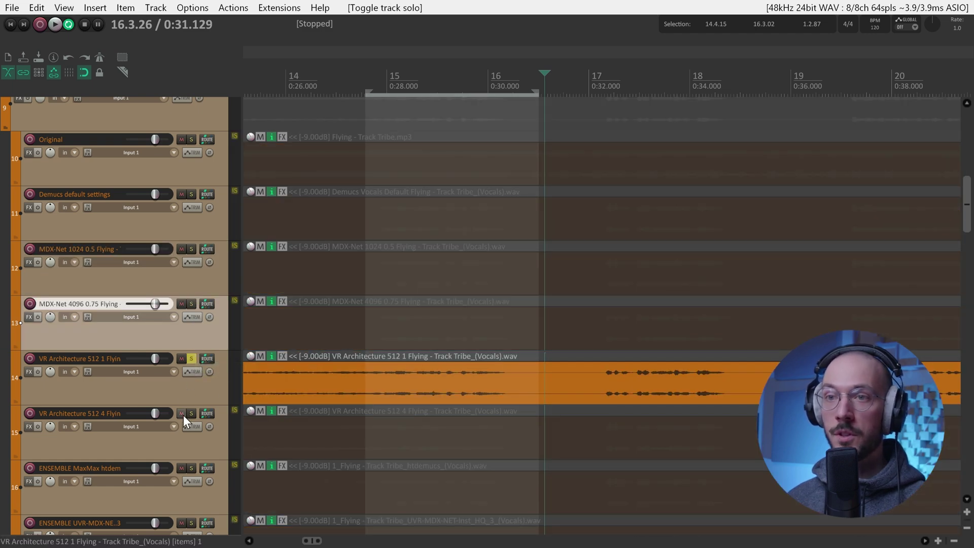
click(366, 81)
key(space)
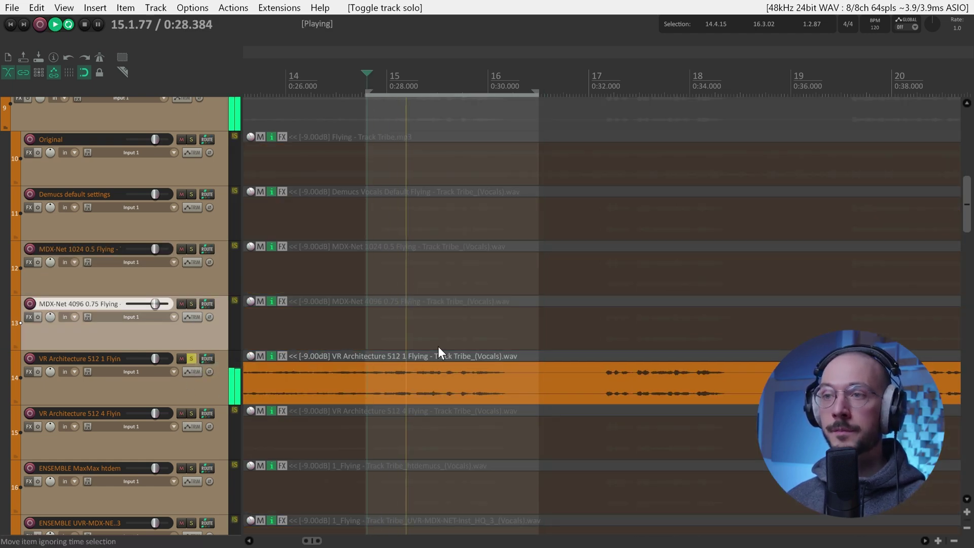
key(space)
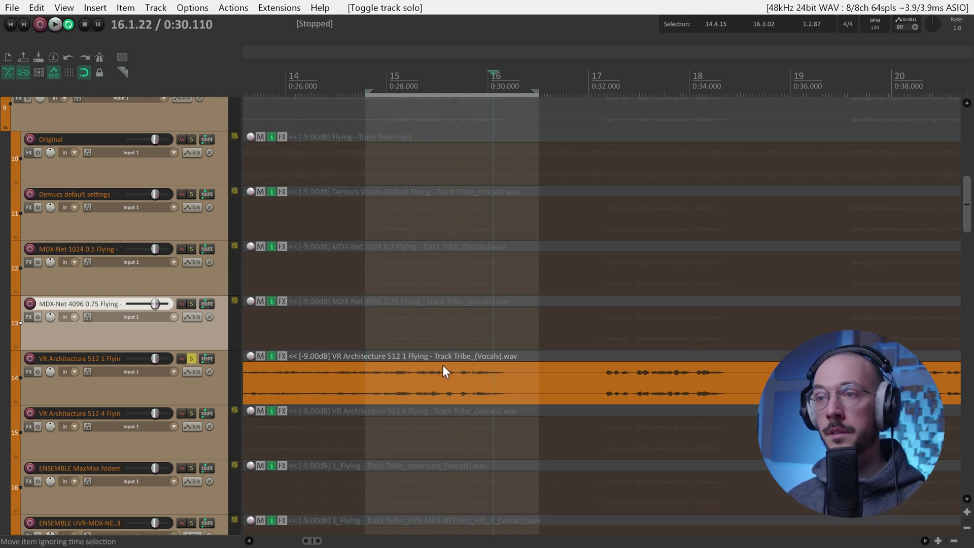
scroll(178, 379, down, 1)
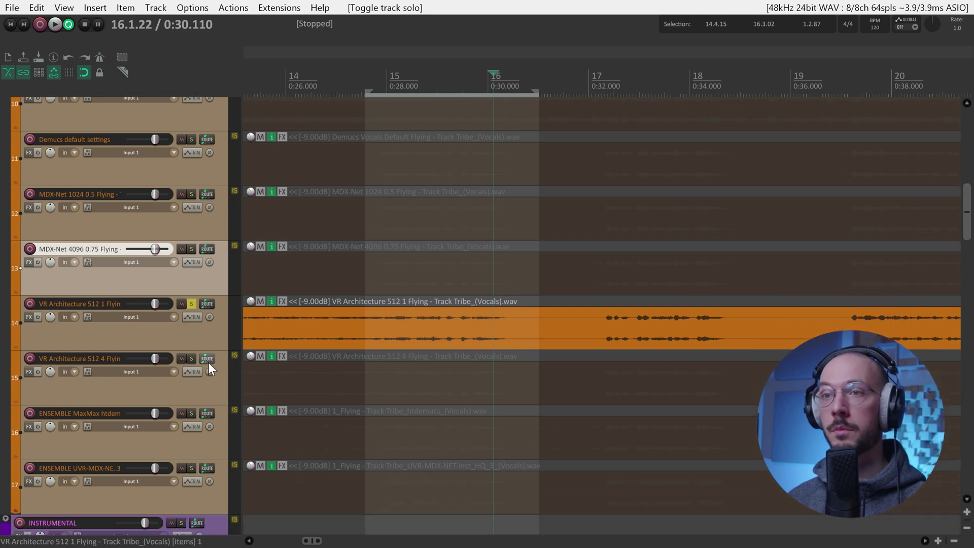
Clear the VR Architecture solo and loop the selection with Demucs default settings soloed.
click(191, 304)
scroll(184, 312, up, 2)
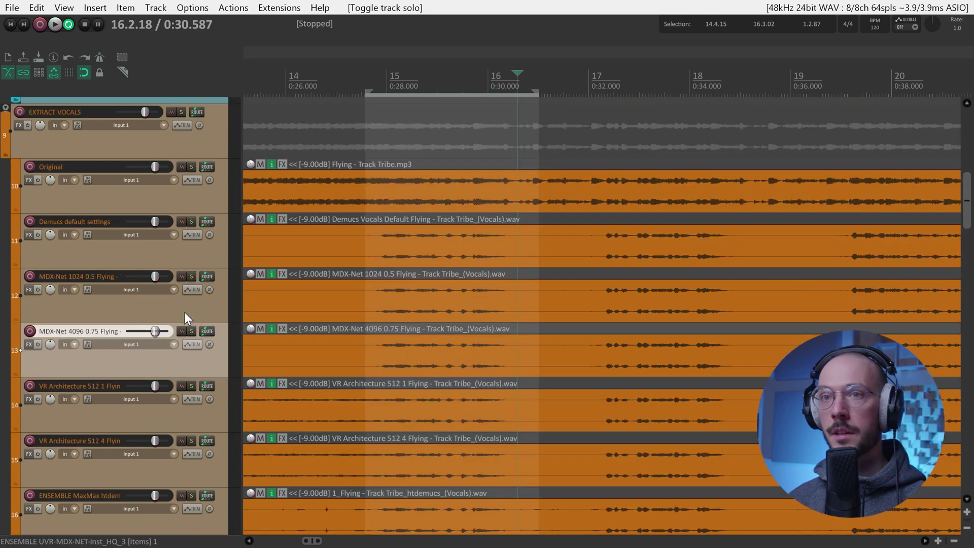
click(217, 251)
shift+click(208, 351)
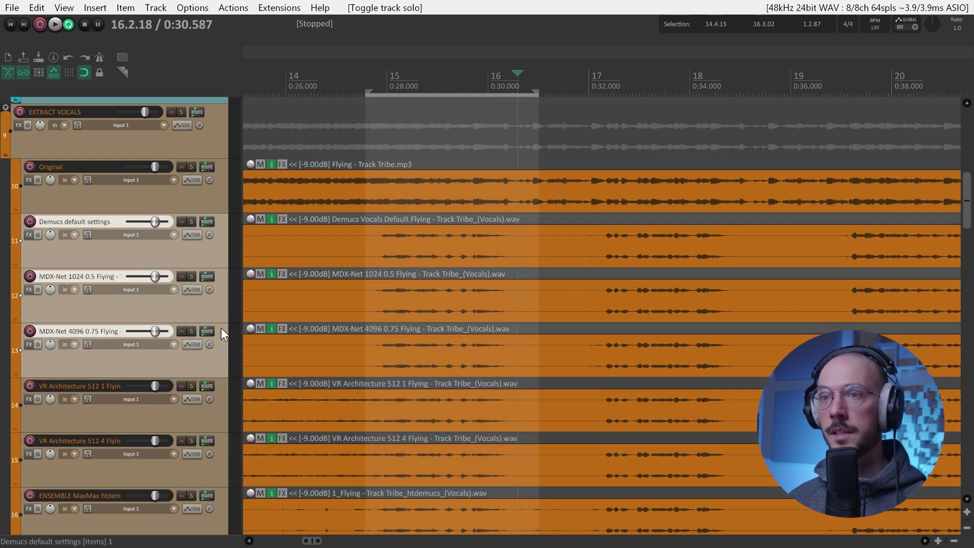
click(203, 250)
click(191, 221)
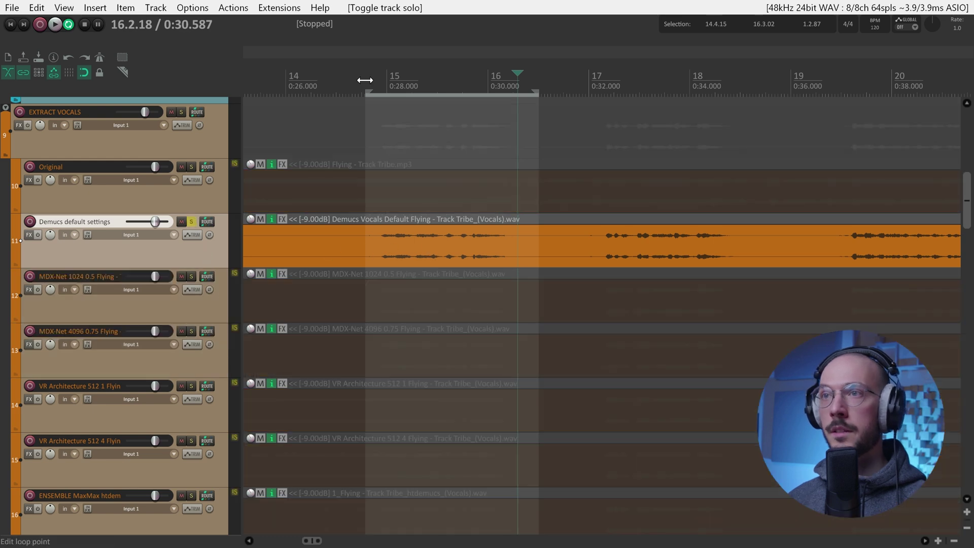
click(364, 81)
key(space)
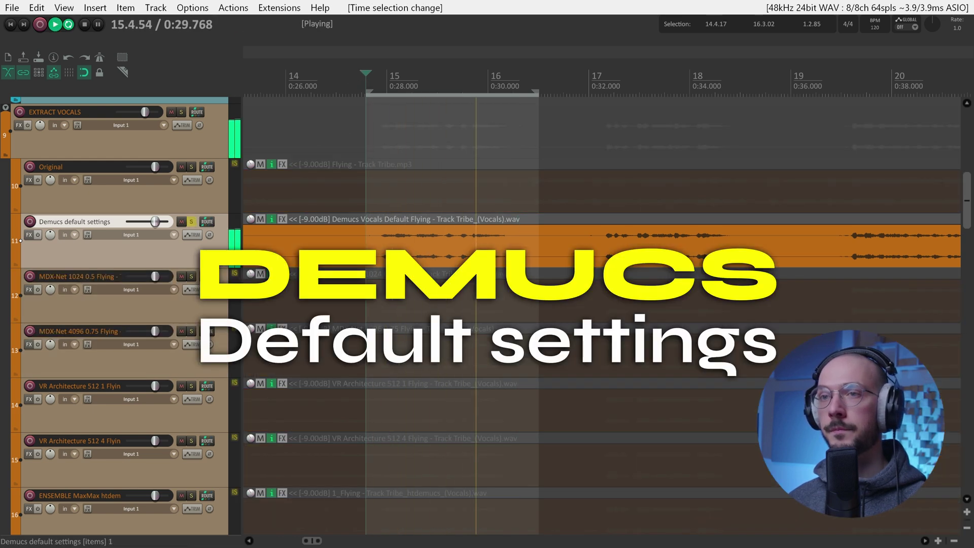
Alternate the solo between MDX-Net 1024 0.5, MDX-Net 4096 0.75 and Demucs default during the loop.
click(191, 276)
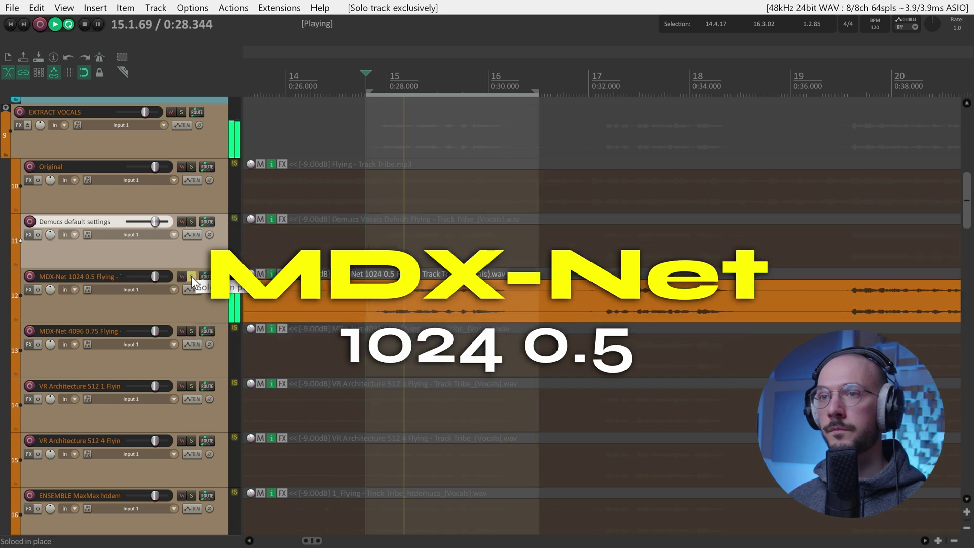
click(191, 333)
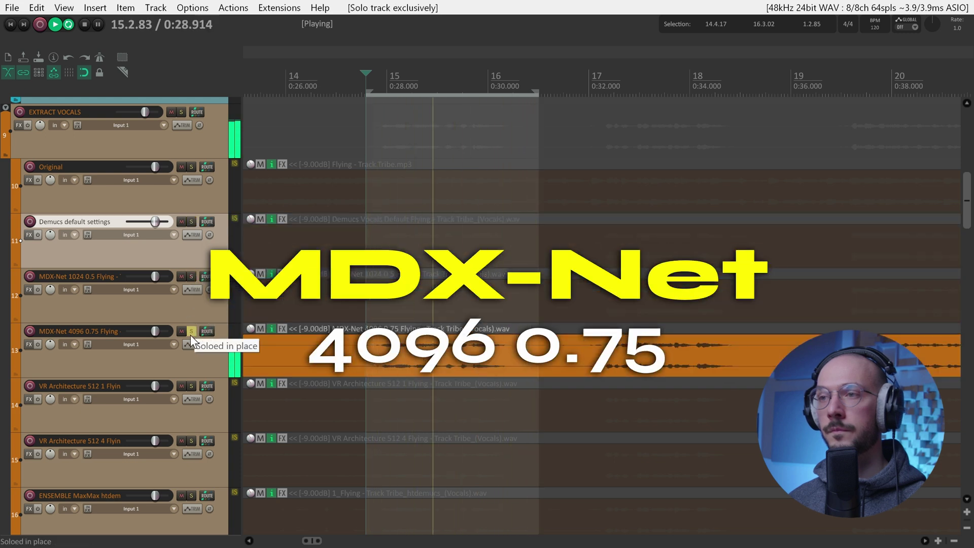
click(192, 221)
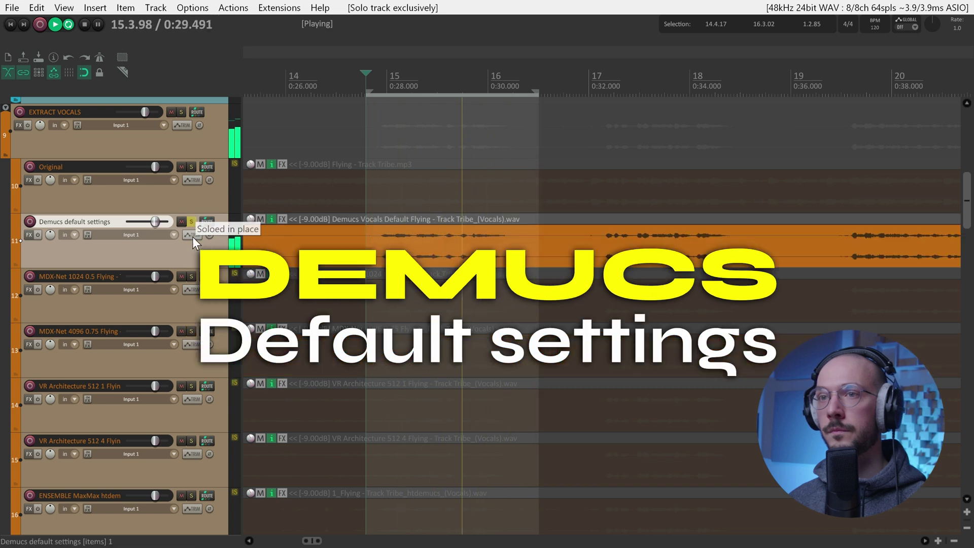
click(192, 278)
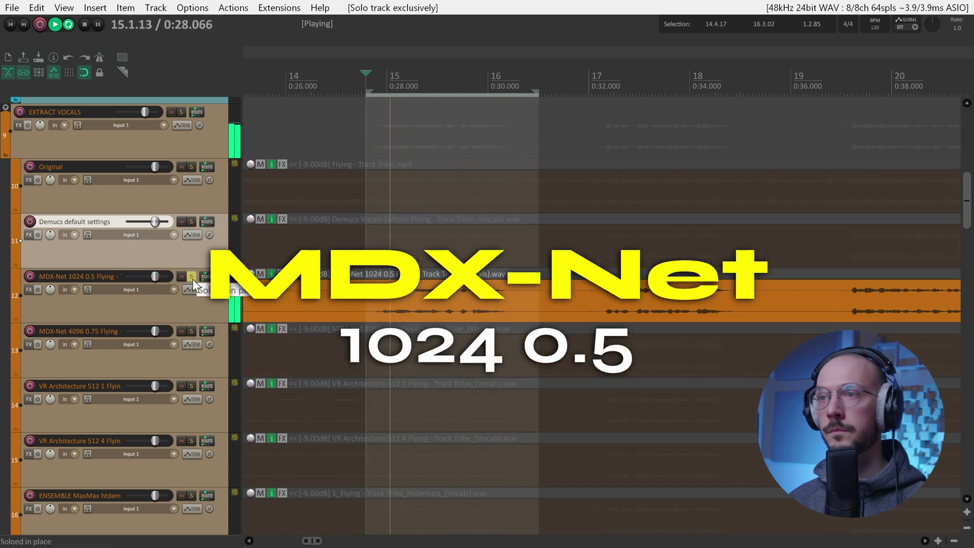
click(192, 332)
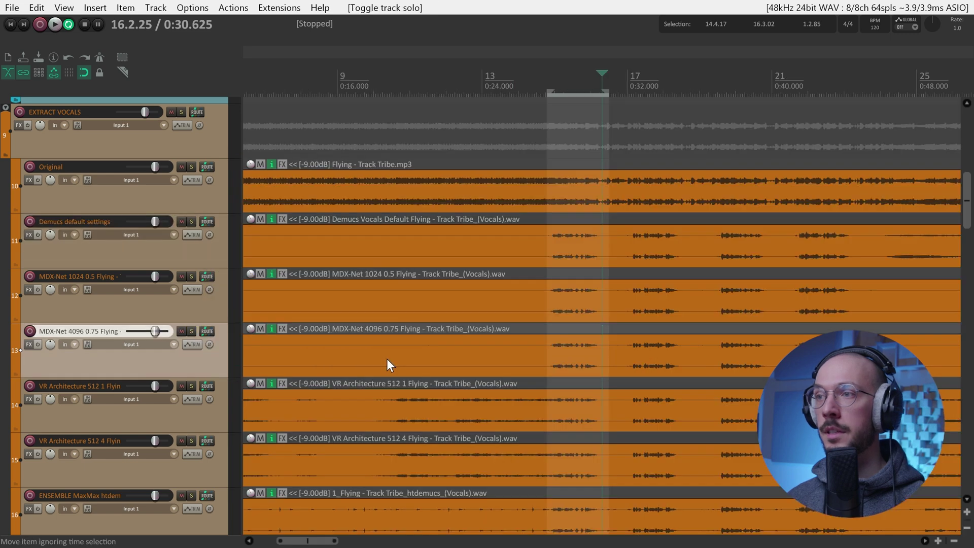
Select bars 32–36 and play them with MDX-Net 4096 0.75 soloed.
scroll(386, 358, down, 2)
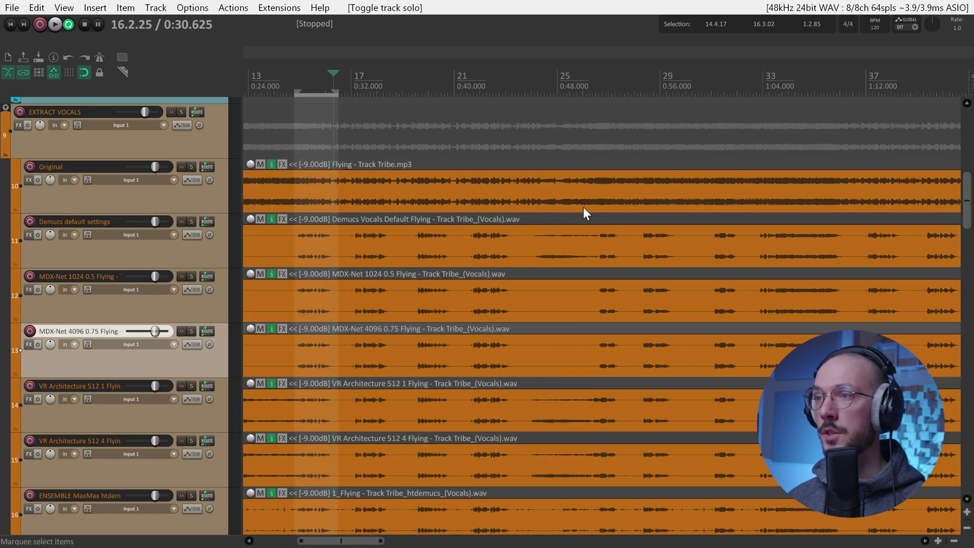
drag(747, 79, 853, 81)
scroll(757, 84, up, 3)
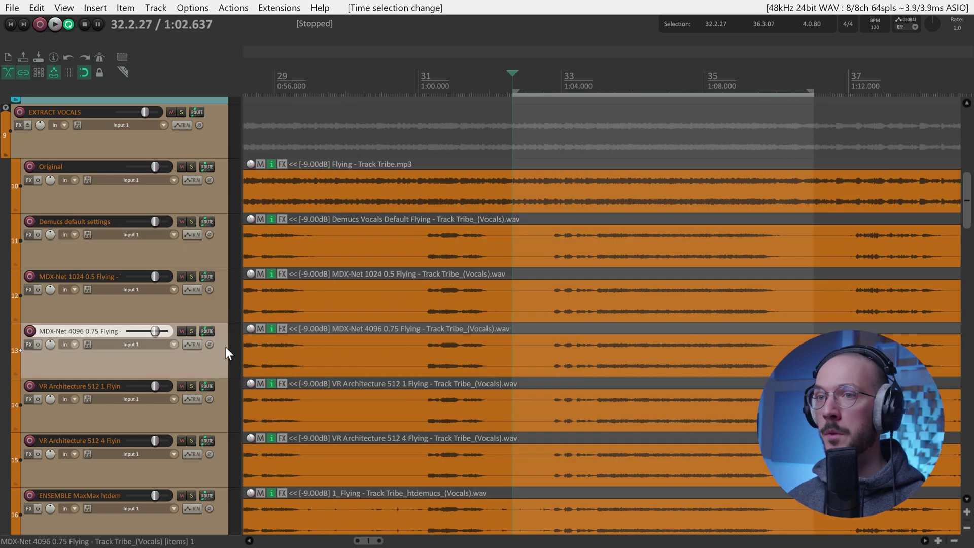
click(191, 331)
key(space)
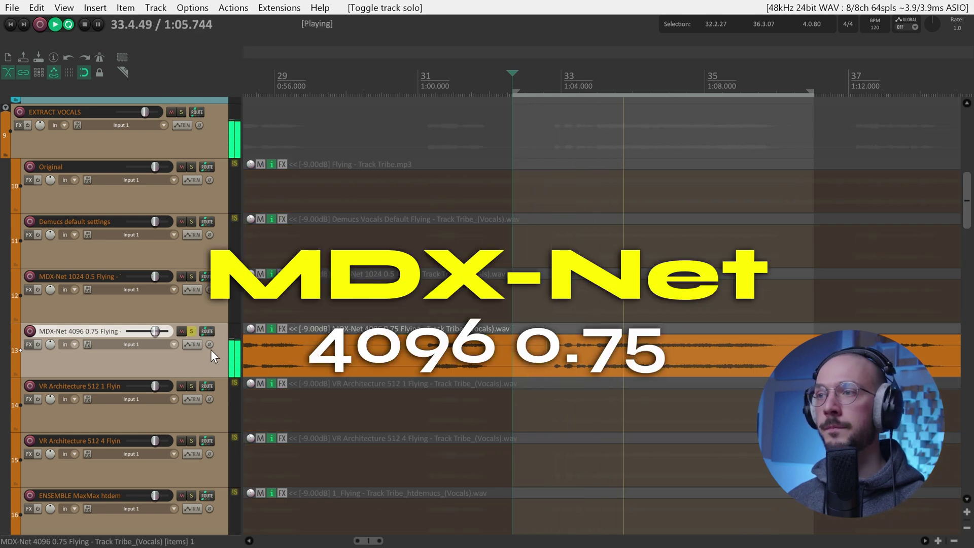
scroll(489, 285, down, 2)
scroll(490, 286, right, 2)
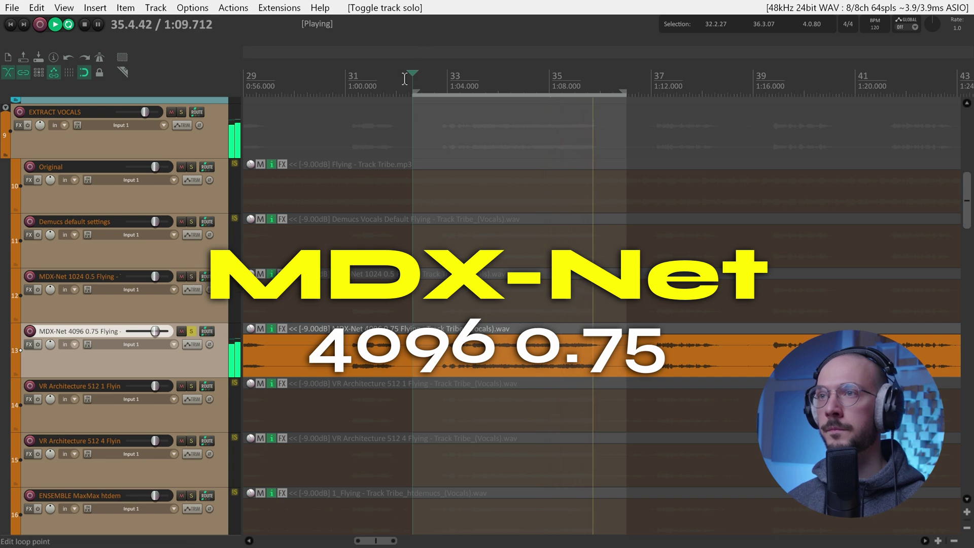
Audition MDX-Net 1024 0.5, then Demucs default alone, then stop and clear the solo.
ctrl+click(191, 276)
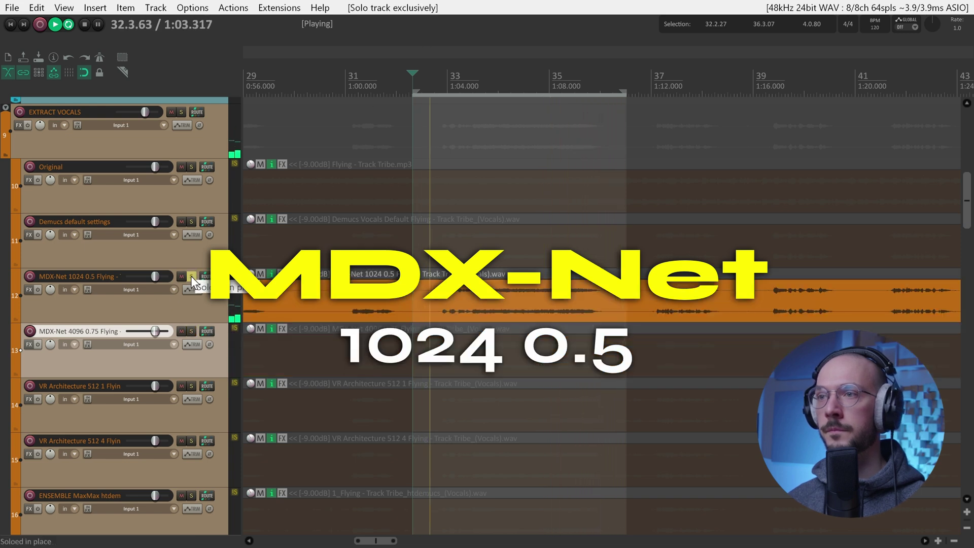
click(173, 308)
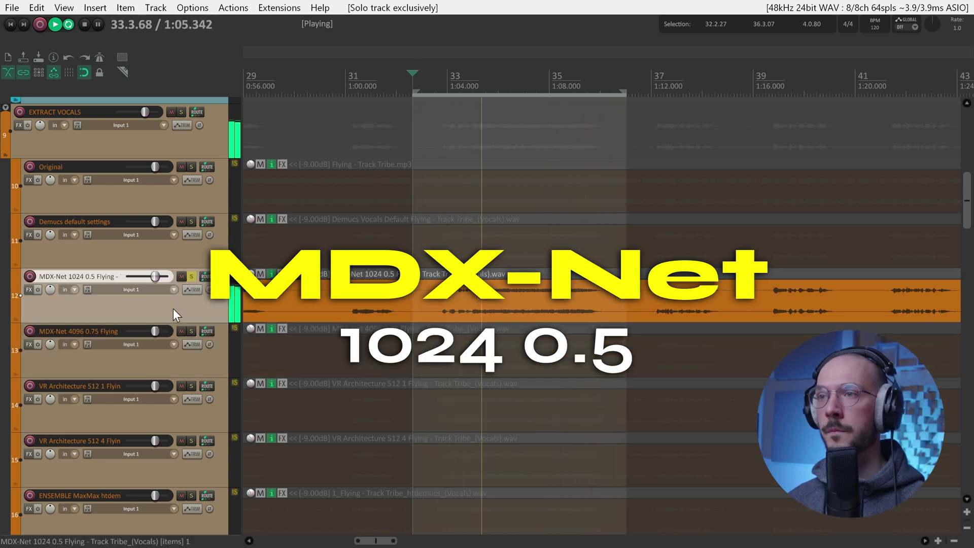
click(191, 222)
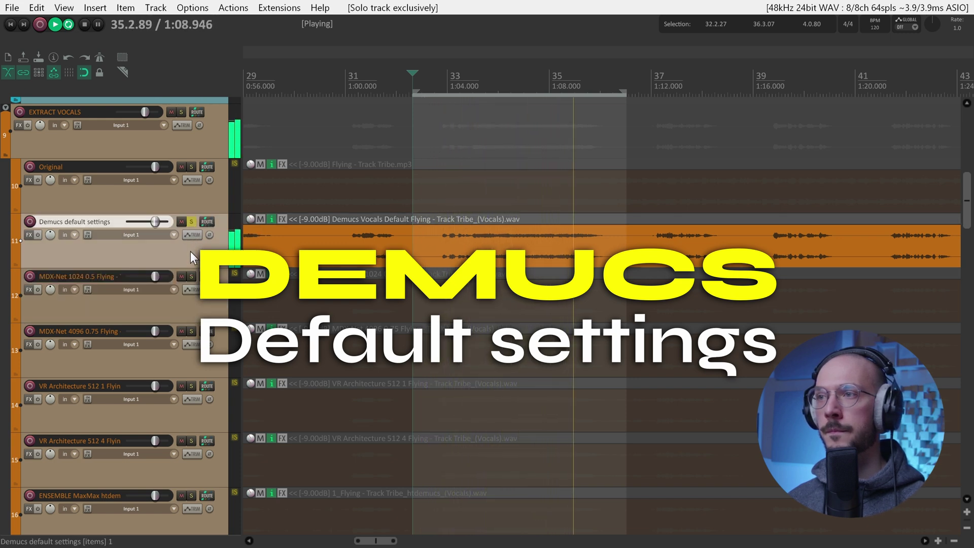
key(space)
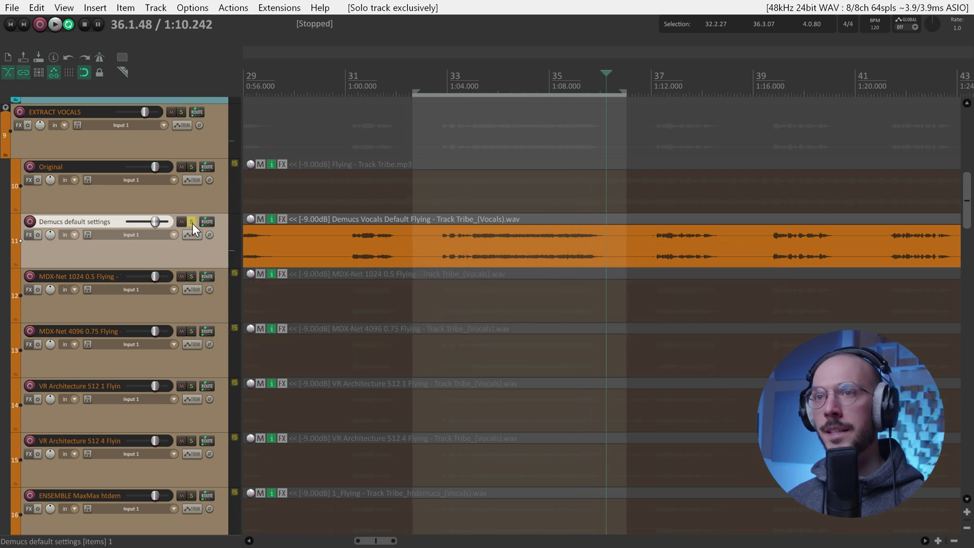
click(192, 220)
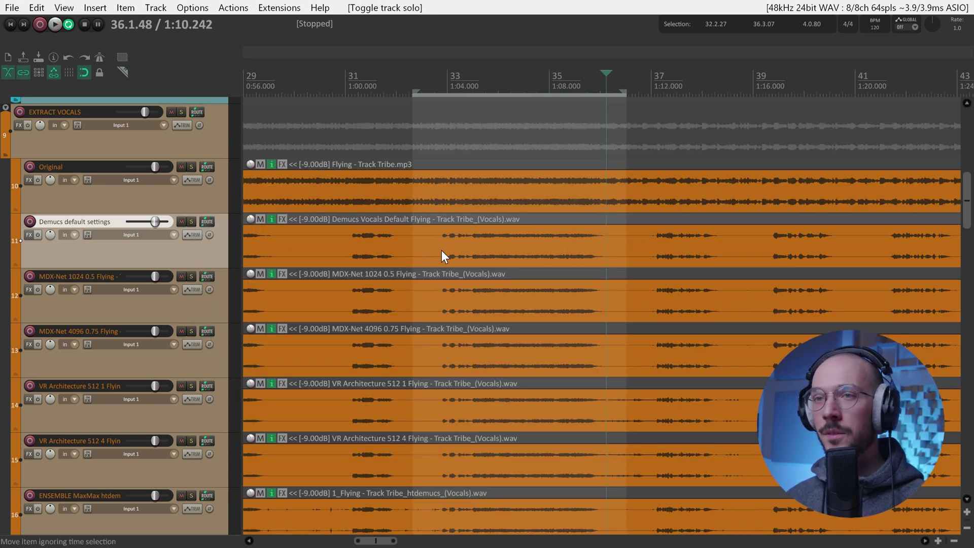
Solo the Original As You Fade Away track in the INSTRUMENTAL folder and play it over bars 30–43.
click(191, 223)
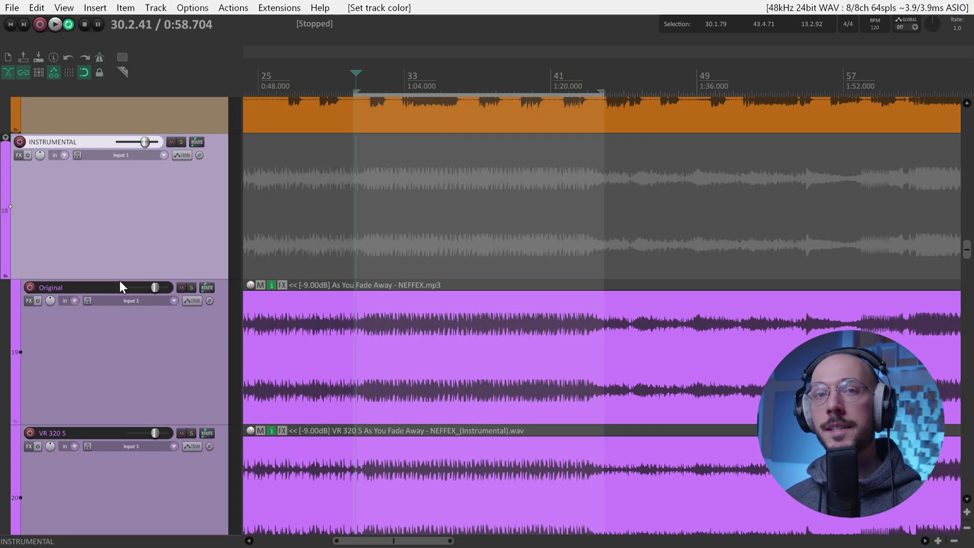
scroll(152, 284, down, 2)
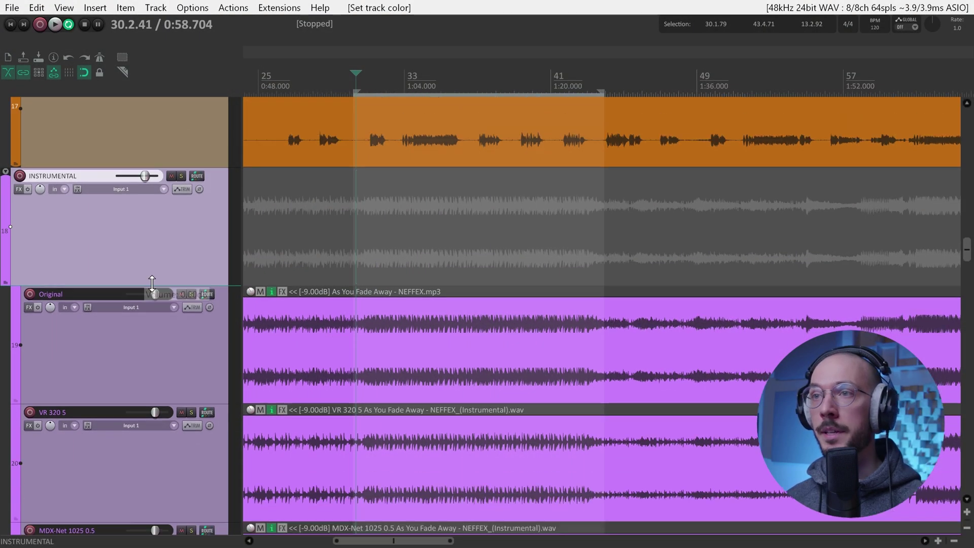
scroll(163, 289, down, 2)
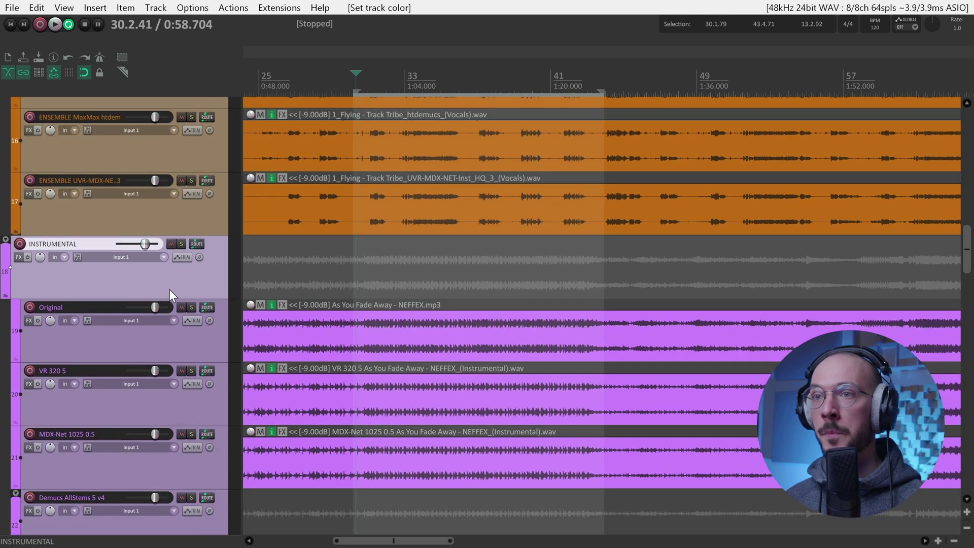
click(192, 308)
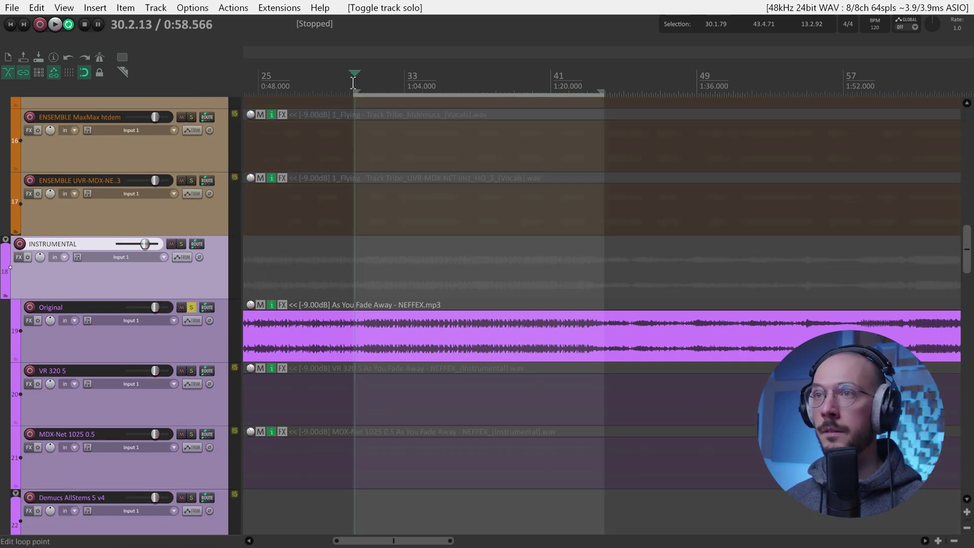
key(space)
scroll(120, 339, up, 3)
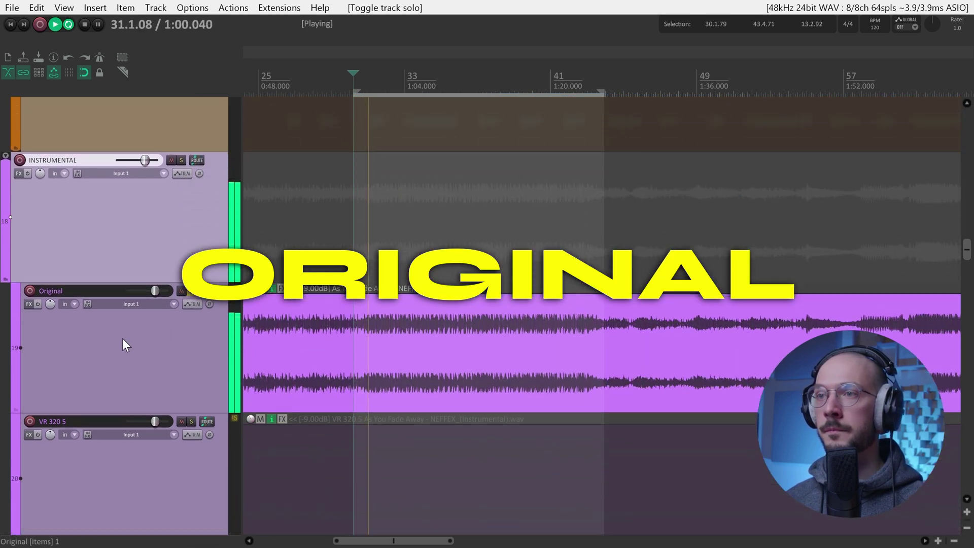
scroll(122, 339, up, 4)
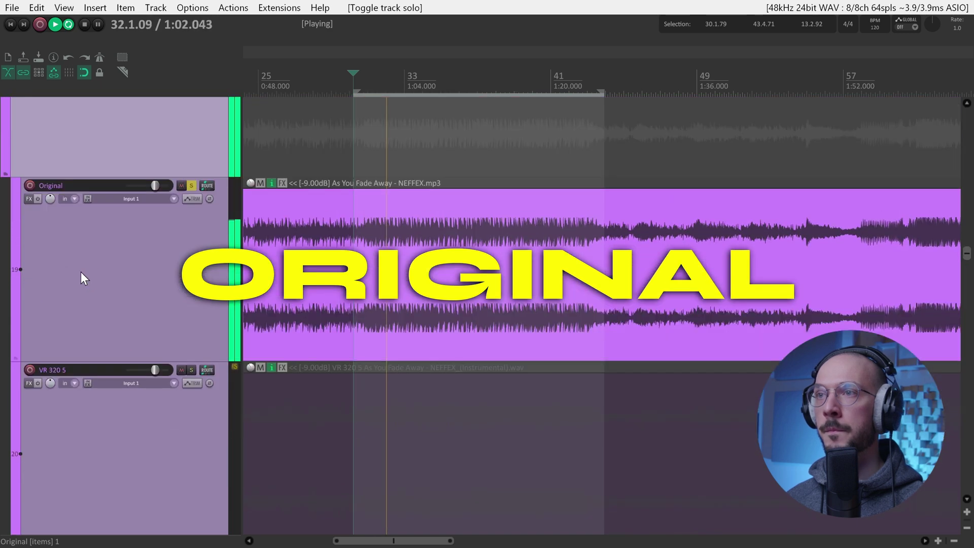
scroll(350, 434, up, 2)
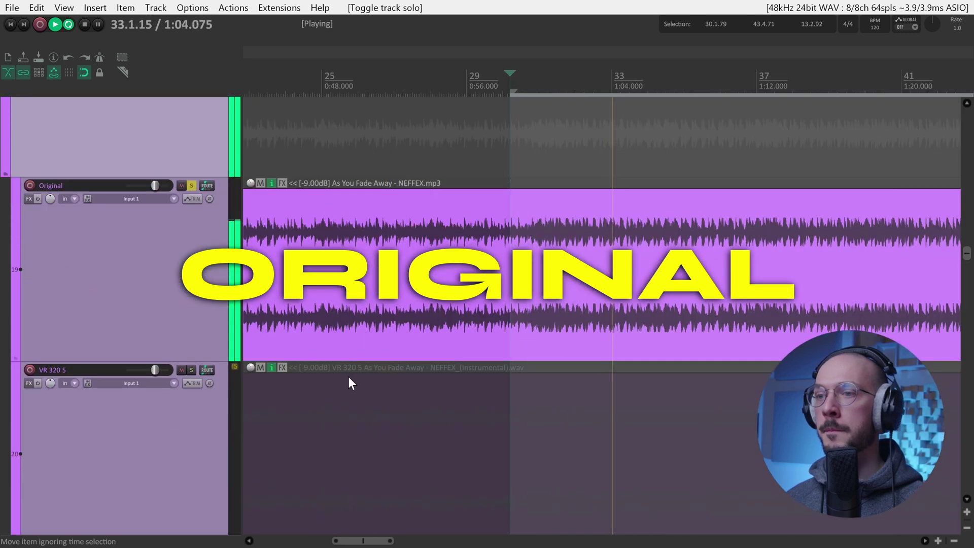
drag(360, 542, 376, 539)
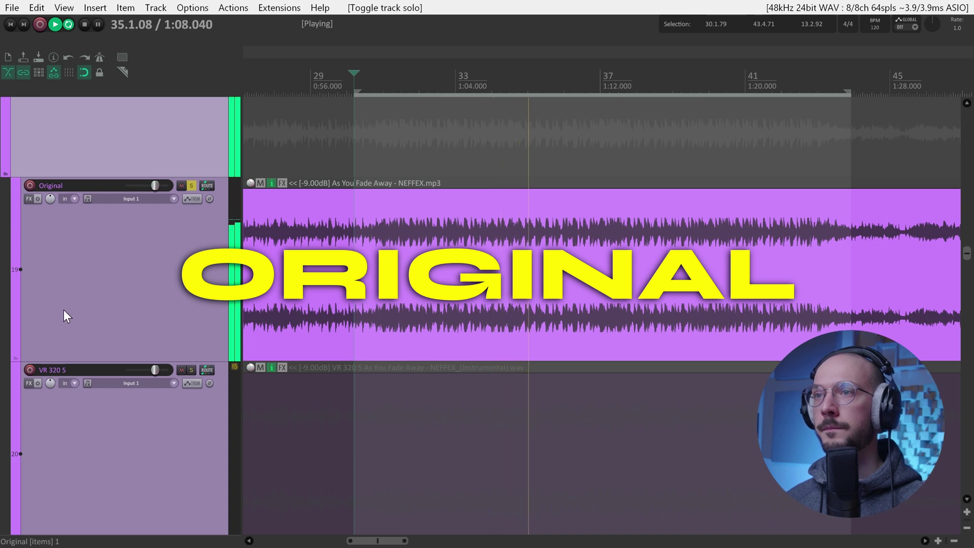
scroll(133, 319, down, 2)
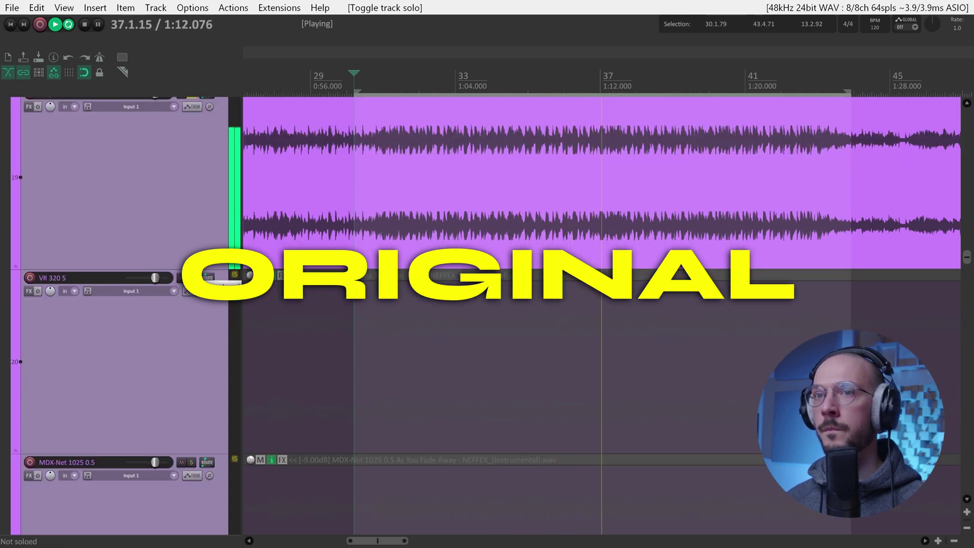
Audition the VR 320 5 instrumental track, then MDX-Net 1025 0.5 soloed instead.
click(114, 303)
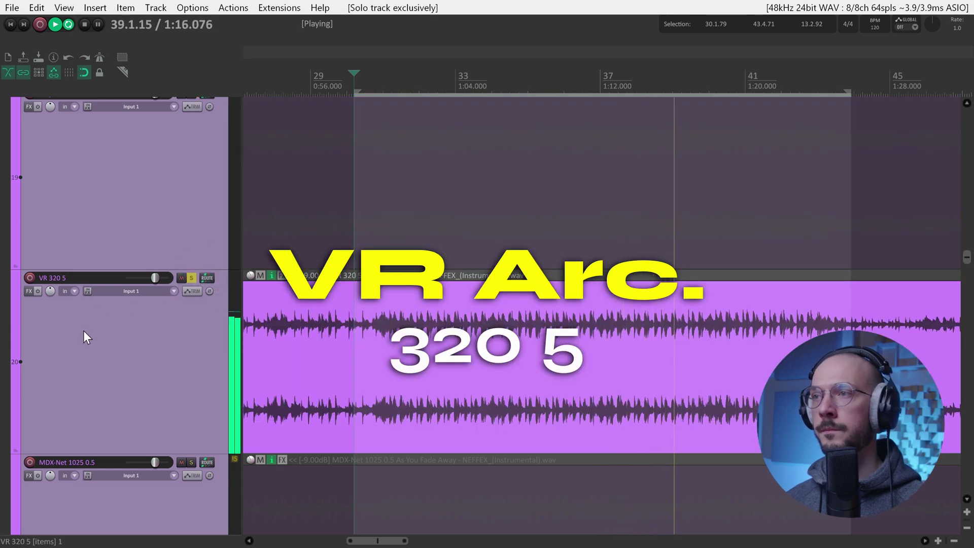
scroll(83, 330, down, 1)
scroll(84, 330, down, 1)
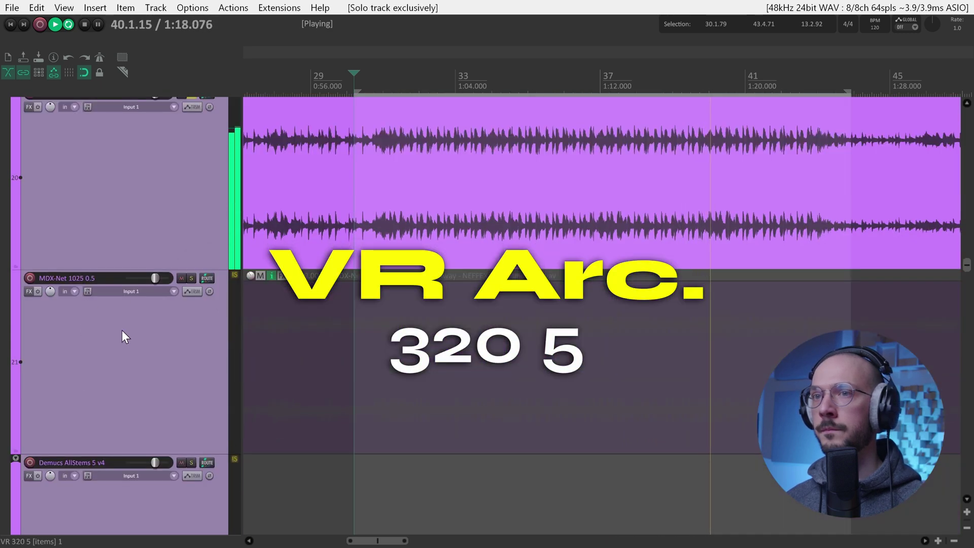
click(190, 277)
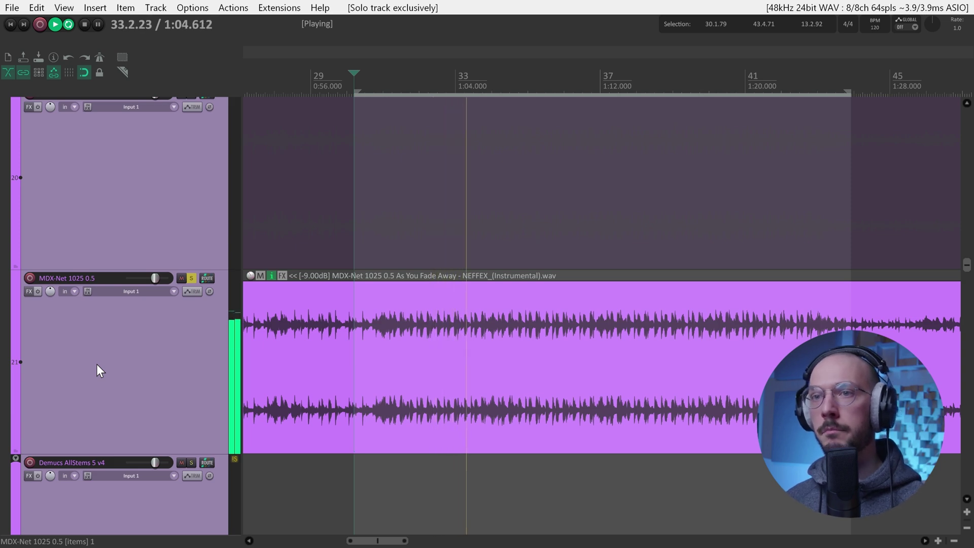
scroll(100, 363, up, 2)
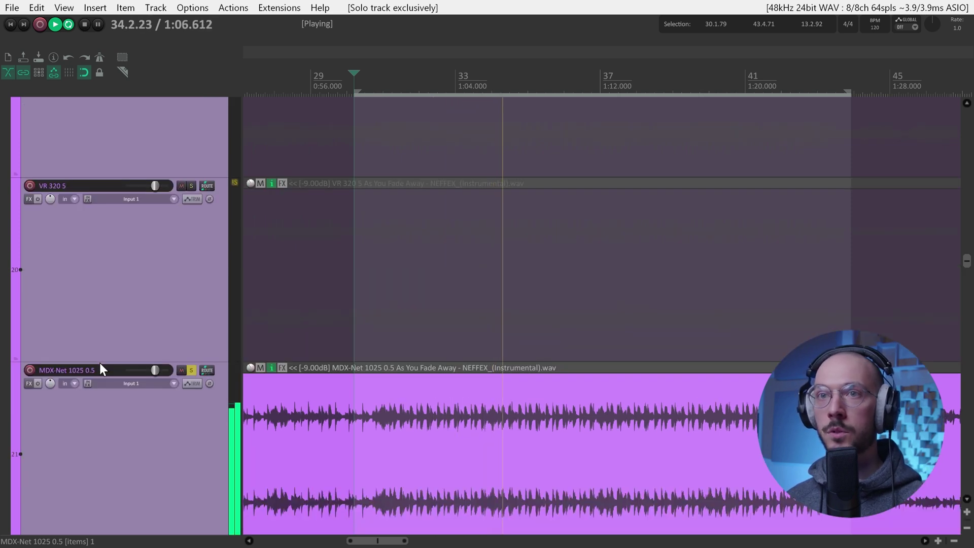
scroll(100, 363, down, 4)
Restart playback with the Demucs AllStems stem tracks soloed.
scroll(150, 309, down, 2)
key(space)
scroll(151, 309, down, 2)
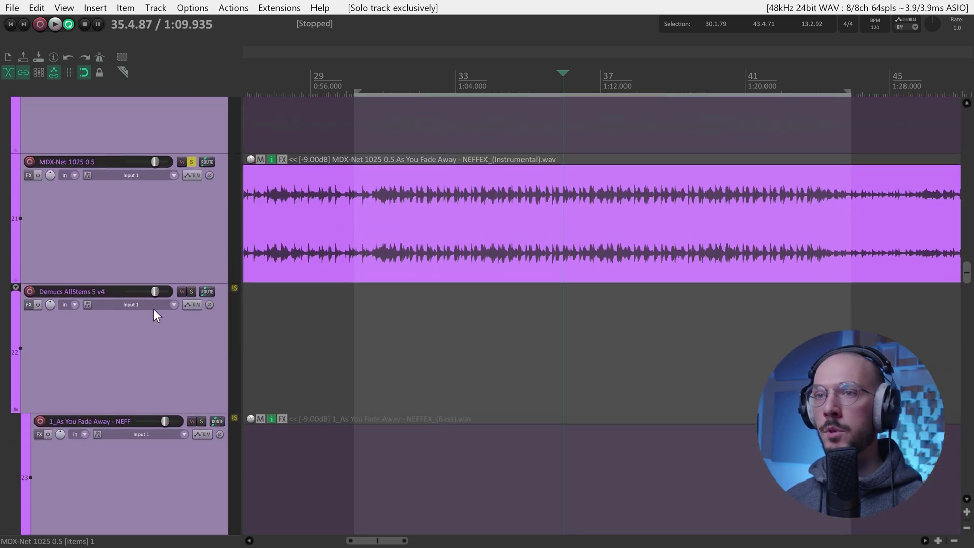
scroll(202, 294, down, 2)
key(space)
click(191, 188)
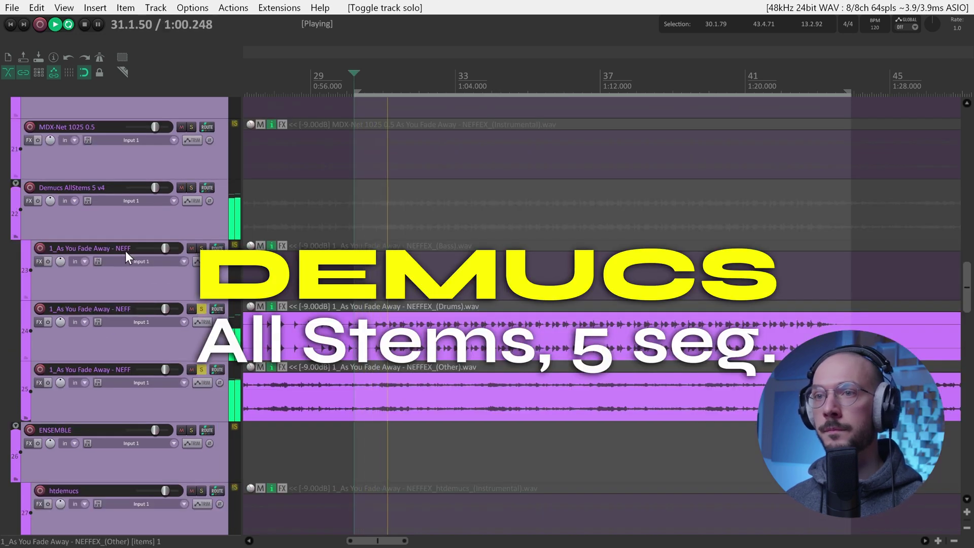
Switch the solo to the UVR-MDX-NET-Inst_HQ_3 ensemble track.
scroll(124, 251, up, 1)
scroll(124, 250, down, 1)
scroll(124, 251, up, 1)
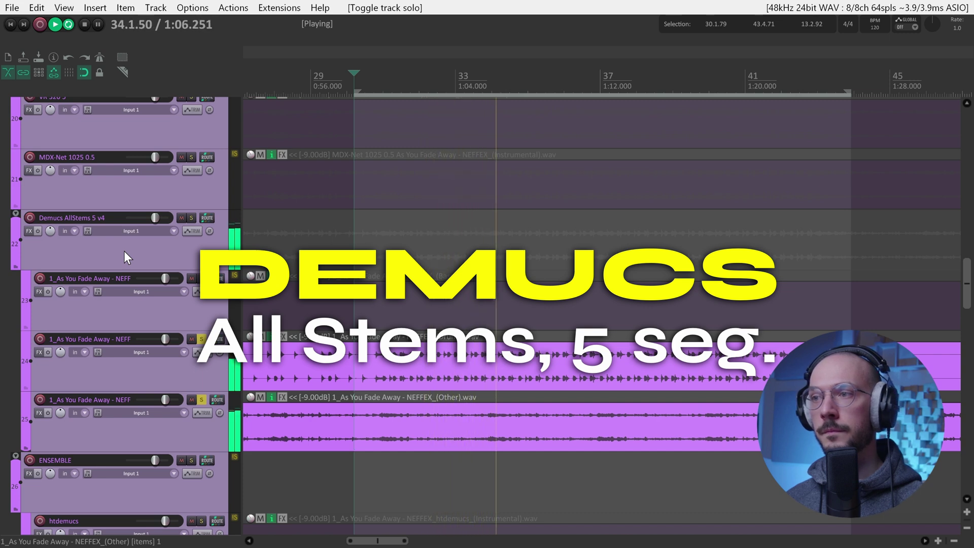
scroll(124, 251, up, 1)
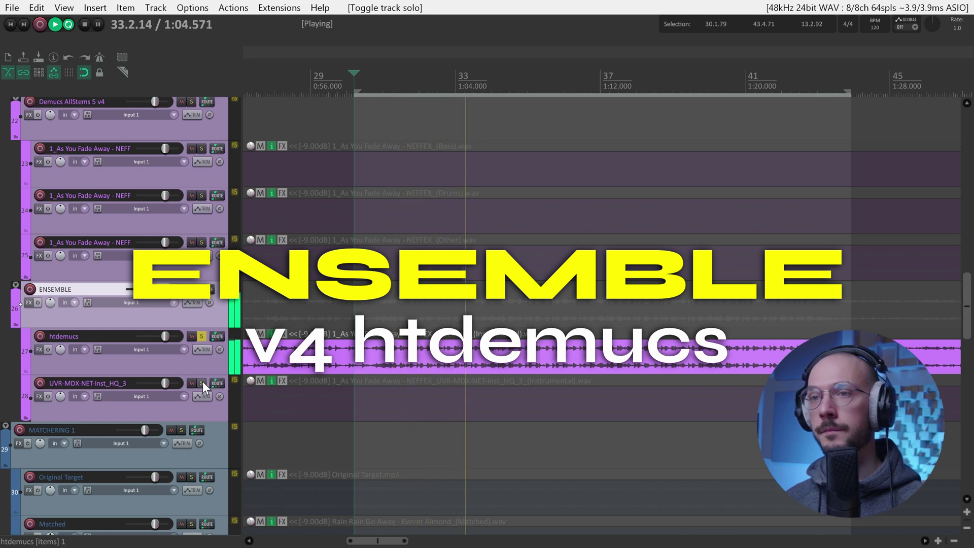
scroll(199, 377, up, 2)
scroll(202, 376, down, 4)
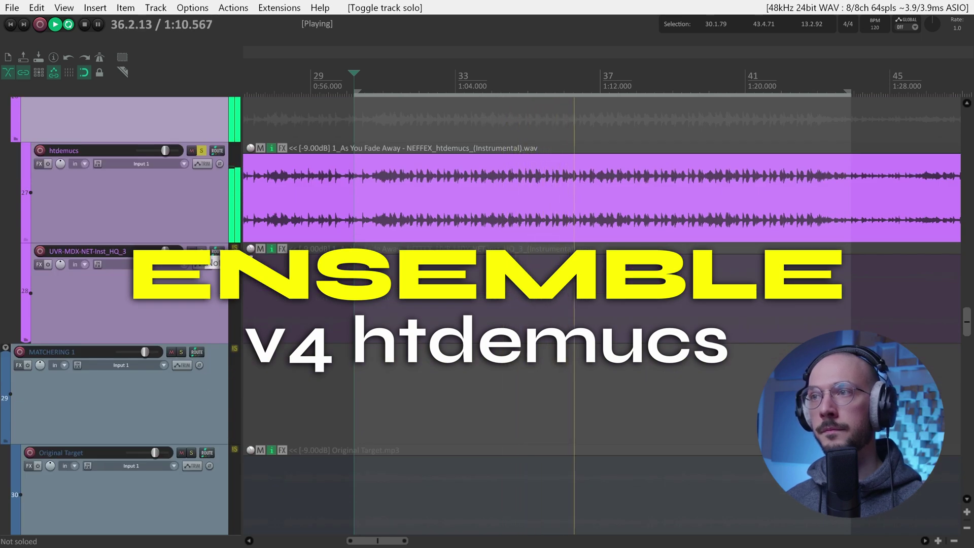
ctrl+click(202, 251)
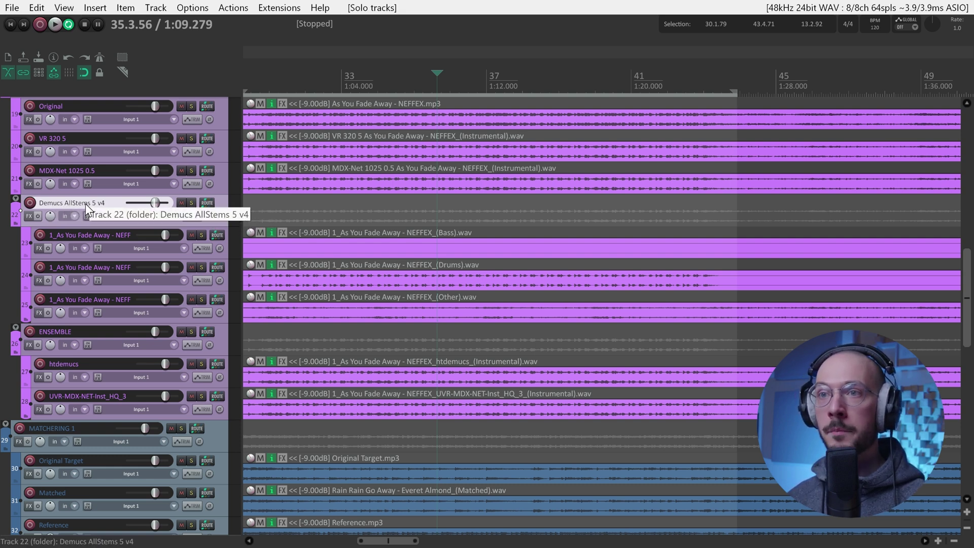
Audition the Drums and Other stems together from bar 34, then clear both solos.
click(201, 268)
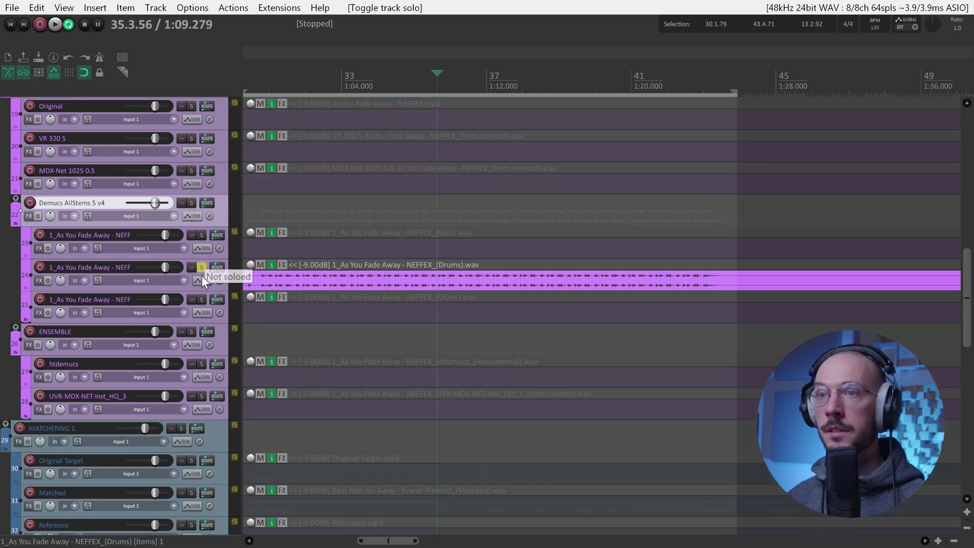
click(202, 299)
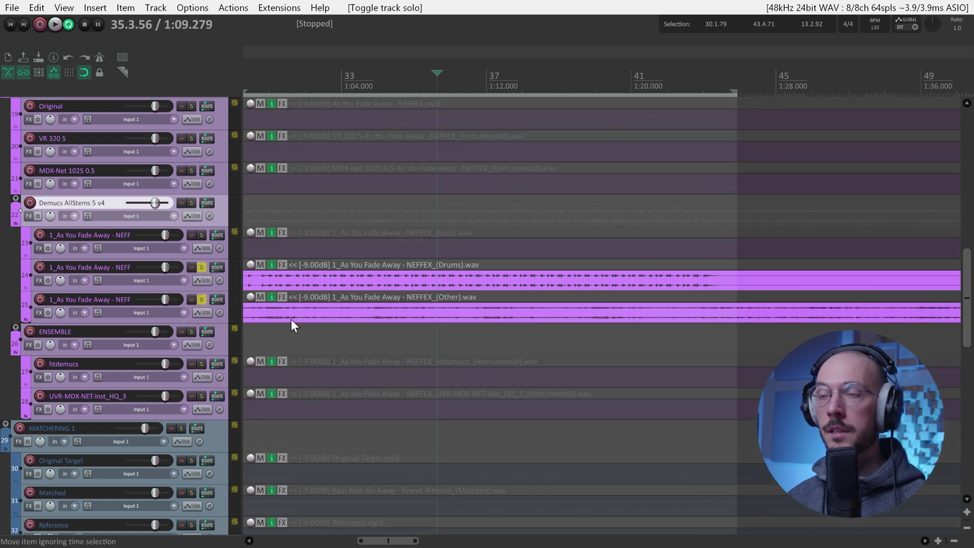
click(394, 72)
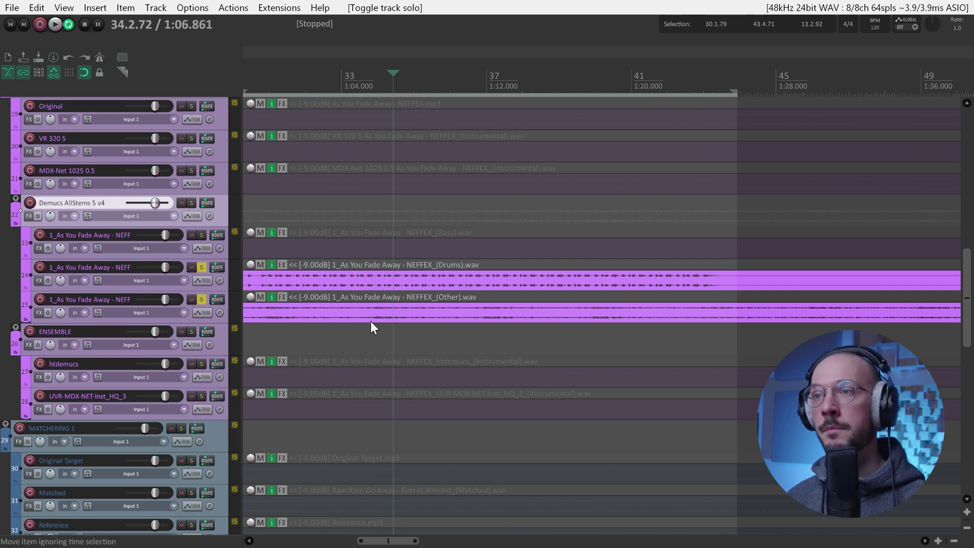
key(space)
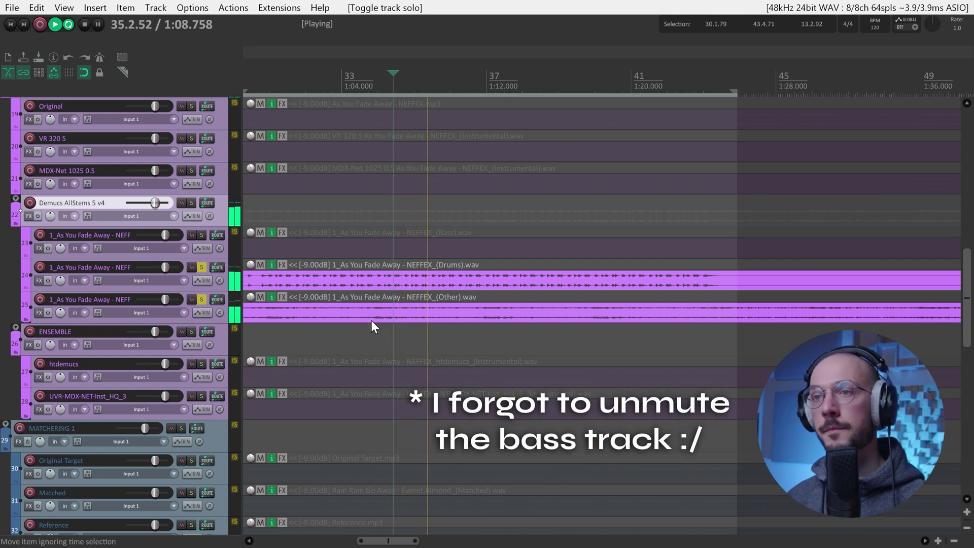
key(space)
click(201, 267)
click(202, 299)
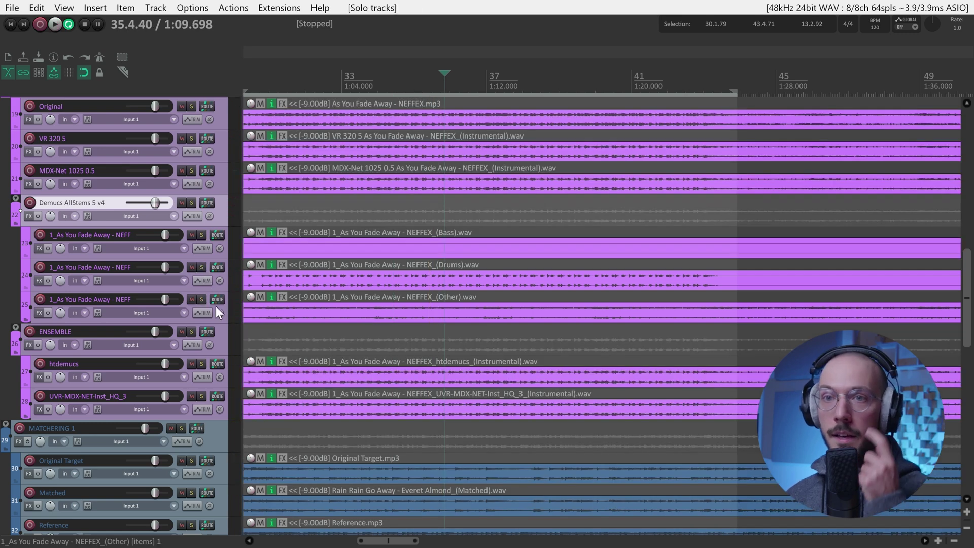
Solo the htdemucs track in the ENSEMBLE folder and play it briefly.
click(219, 344)
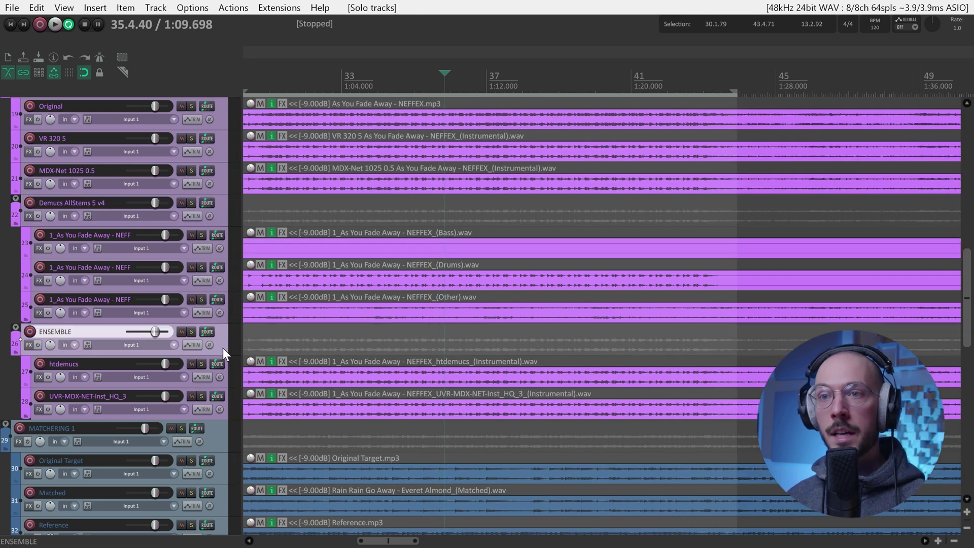
click(128, 383)
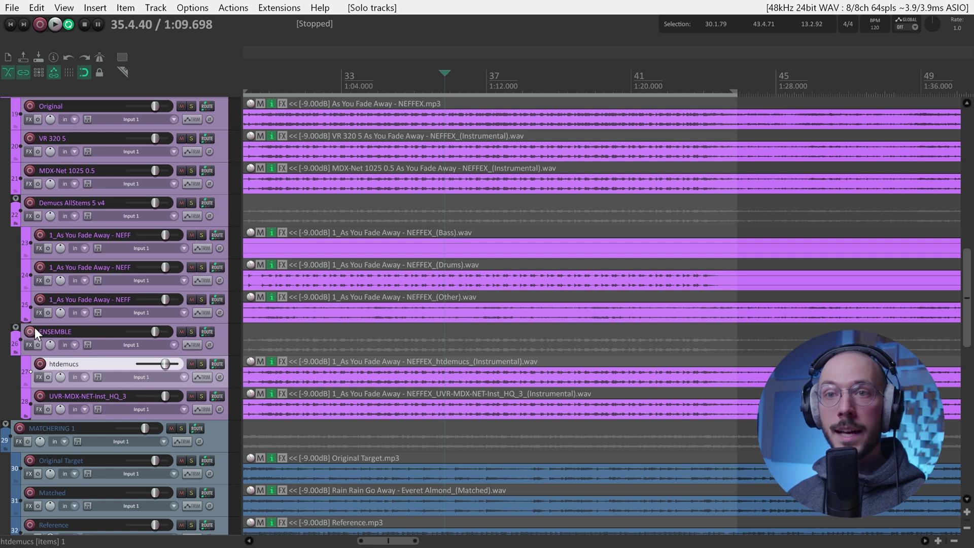
click(200, 364)
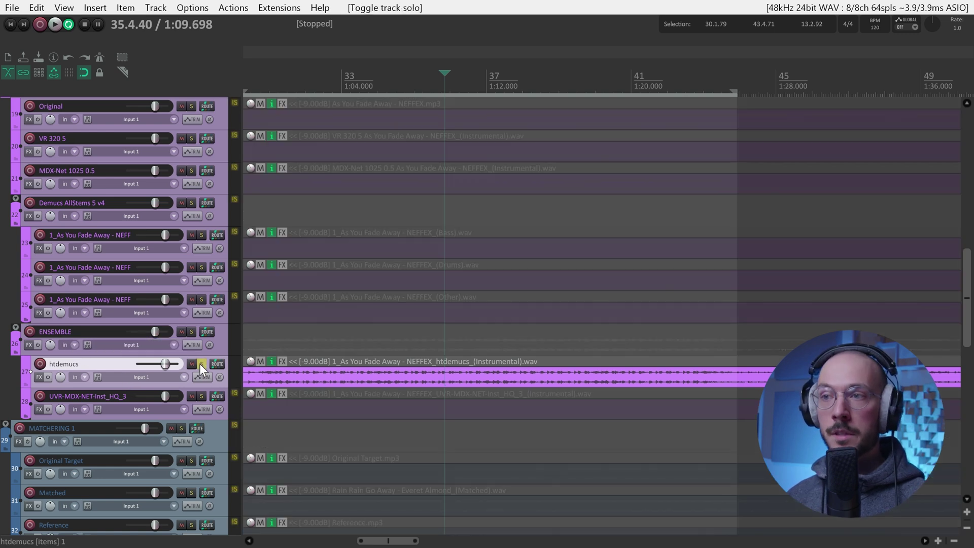
key(space)
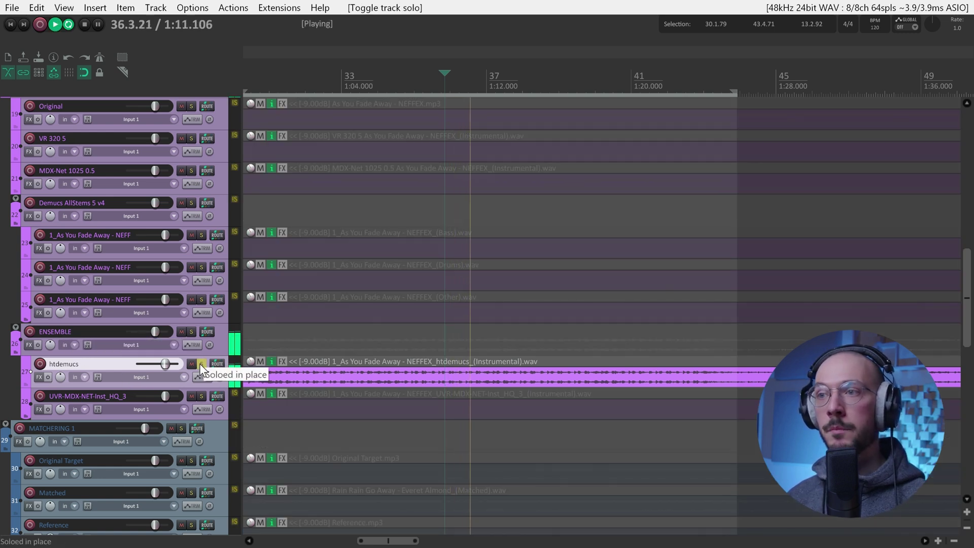
key(space)
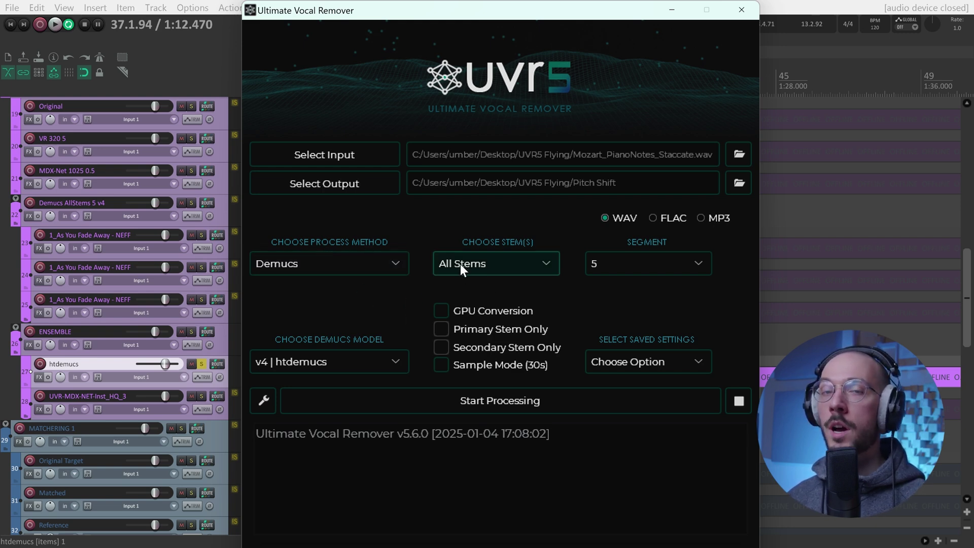
Keep All Stems, switch to Ensemble Mode, and replace the MDX-Net model with VR Arc: 1_HP-UVR.
click(482, 261)
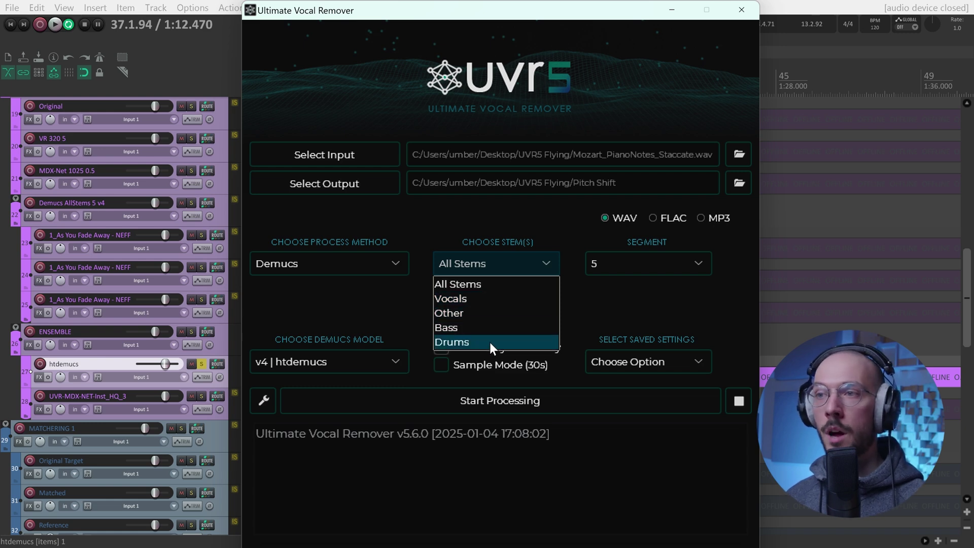
click(388, 298)
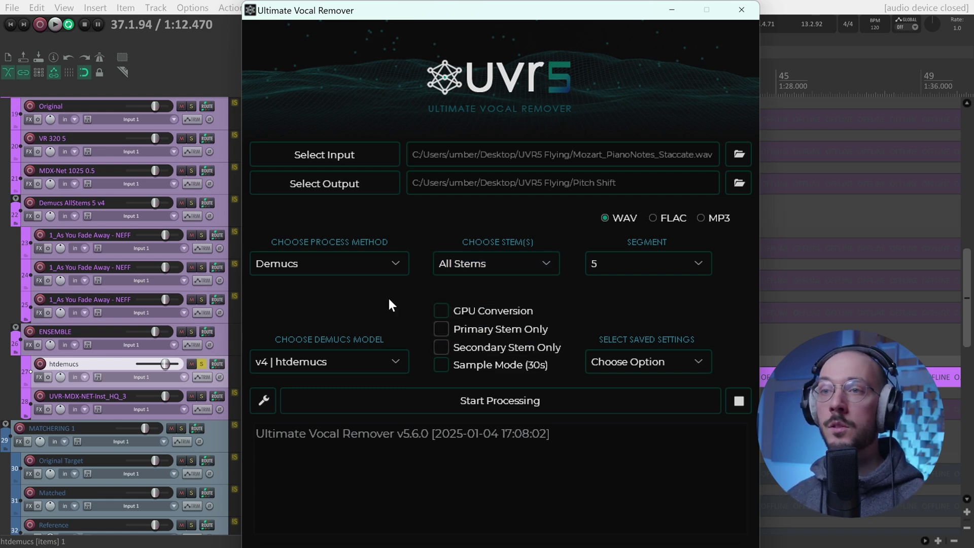
click(321, 262)
click(295, 329)
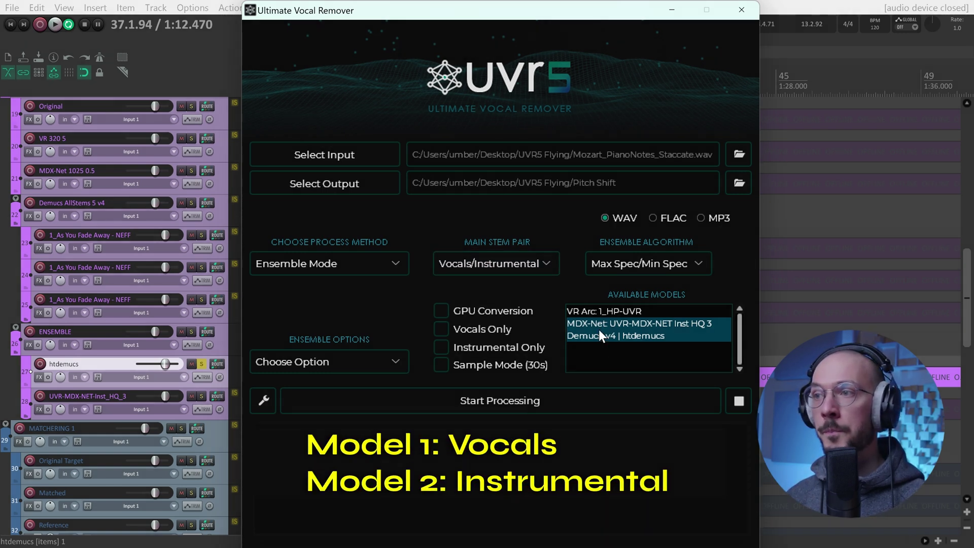
click(592, 324)
click(590, 311)
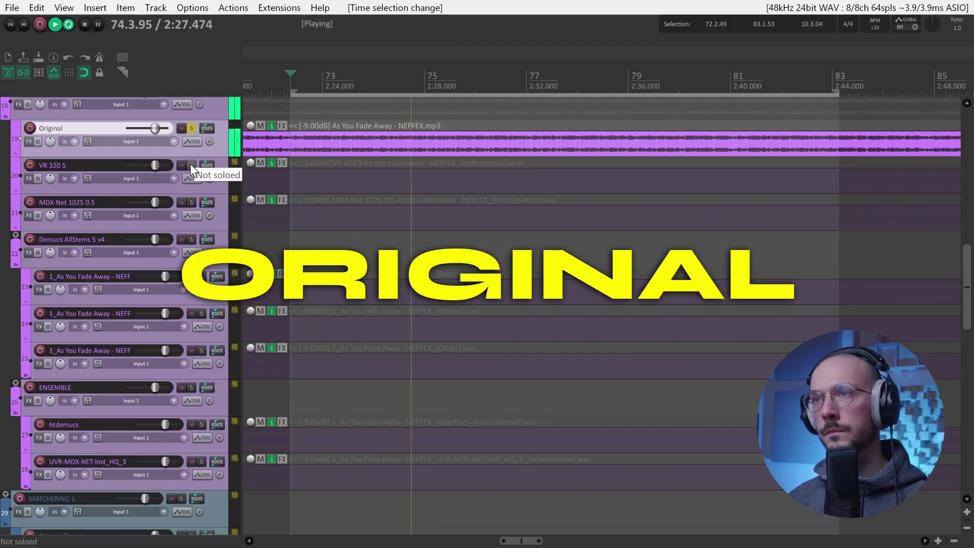
click(217, 183)
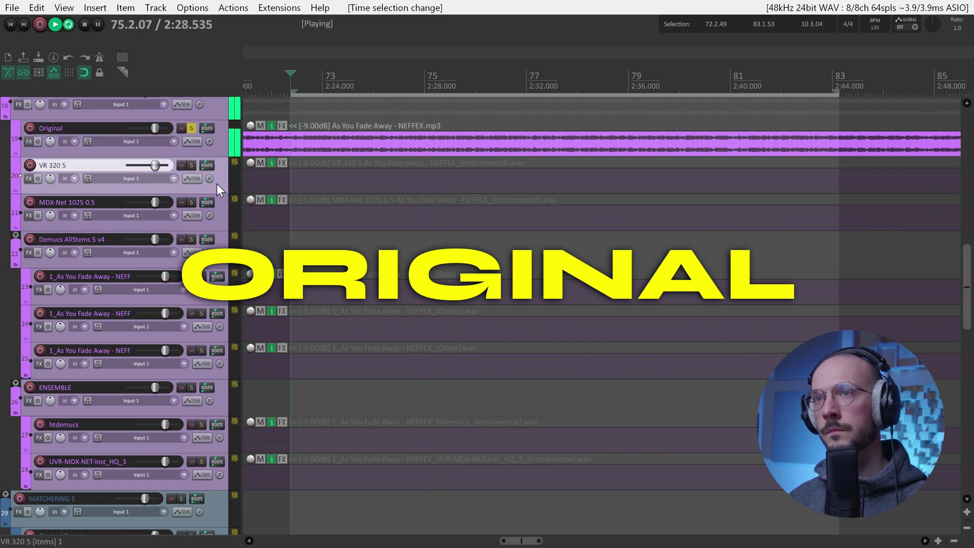
ctrl+alt+click(190, 166)
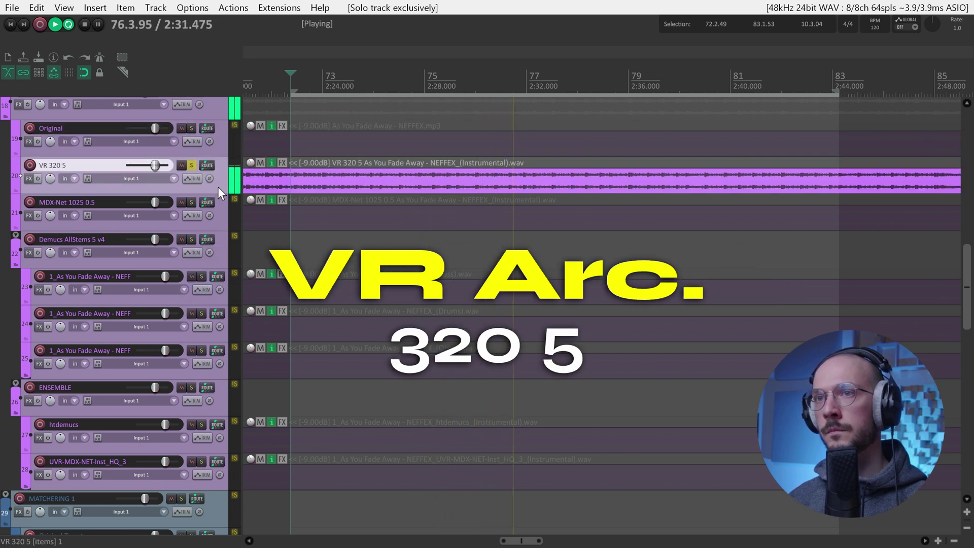
click(174, 224)
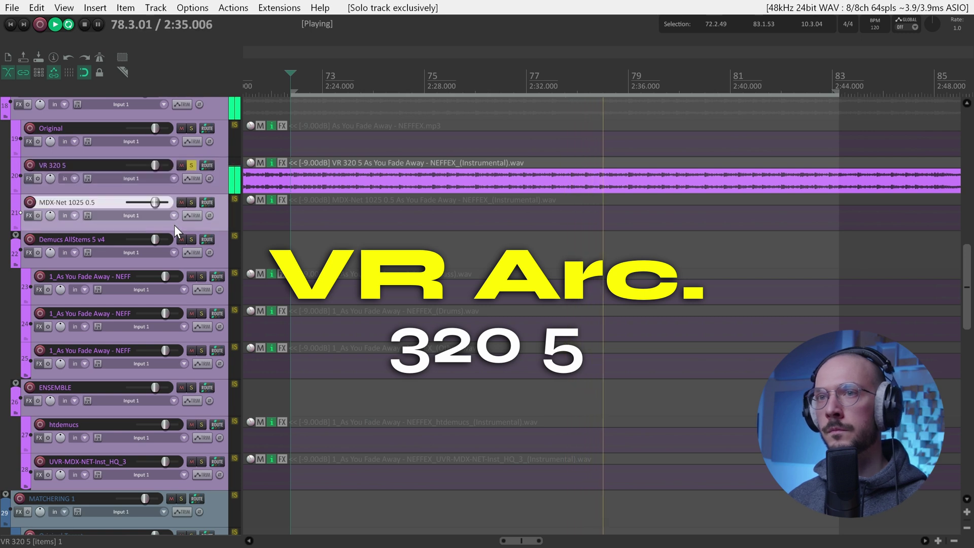
ctrl+alt+click(193, 199)
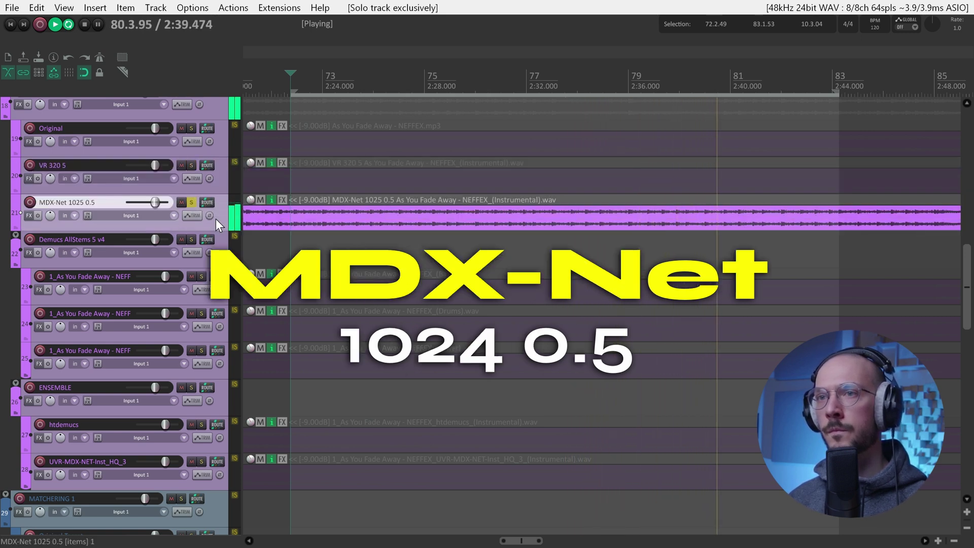
click(223, 300)
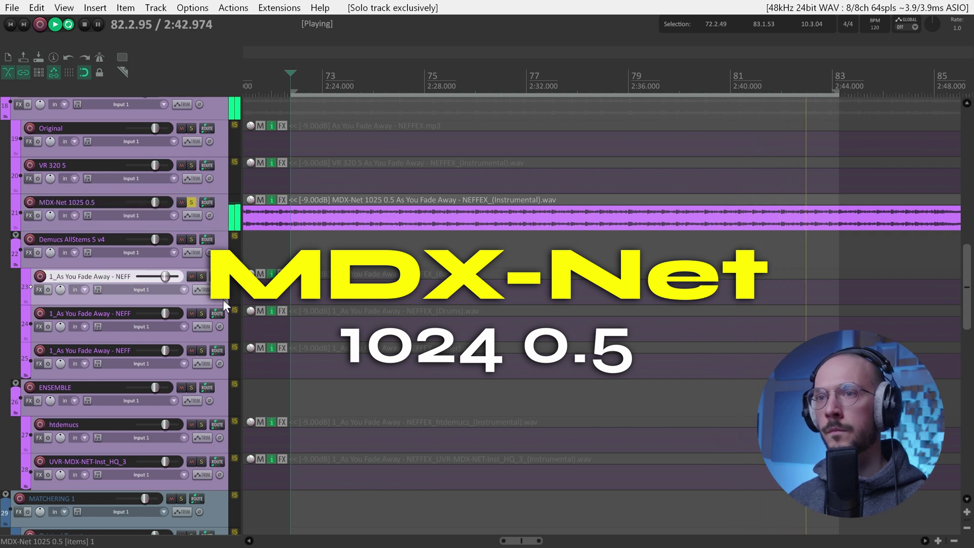
shift+click(223, 372)
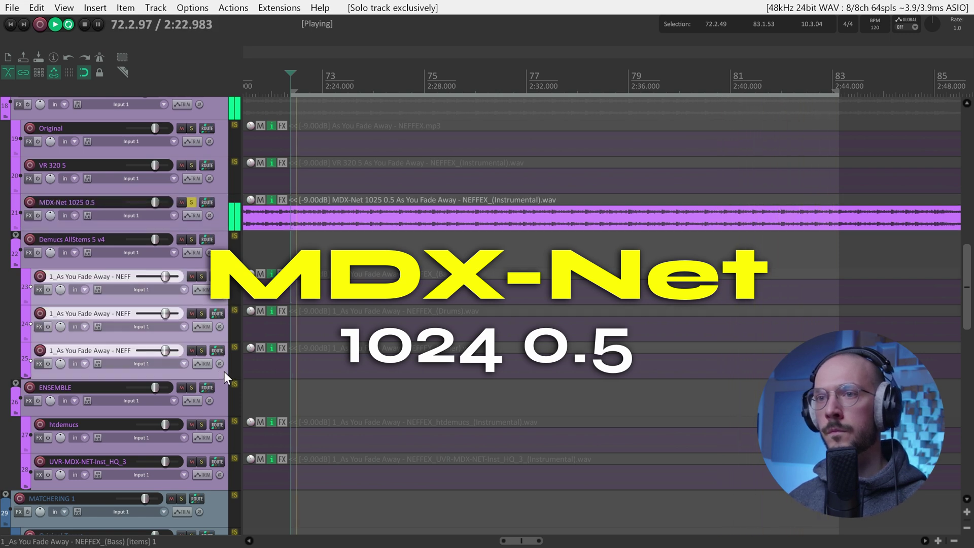
click(201, 276)
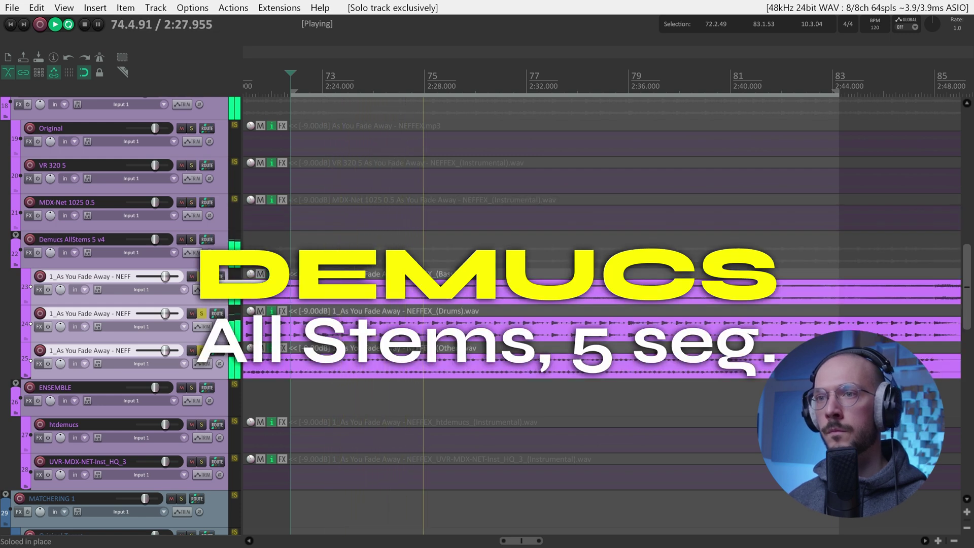
click(223, 443)
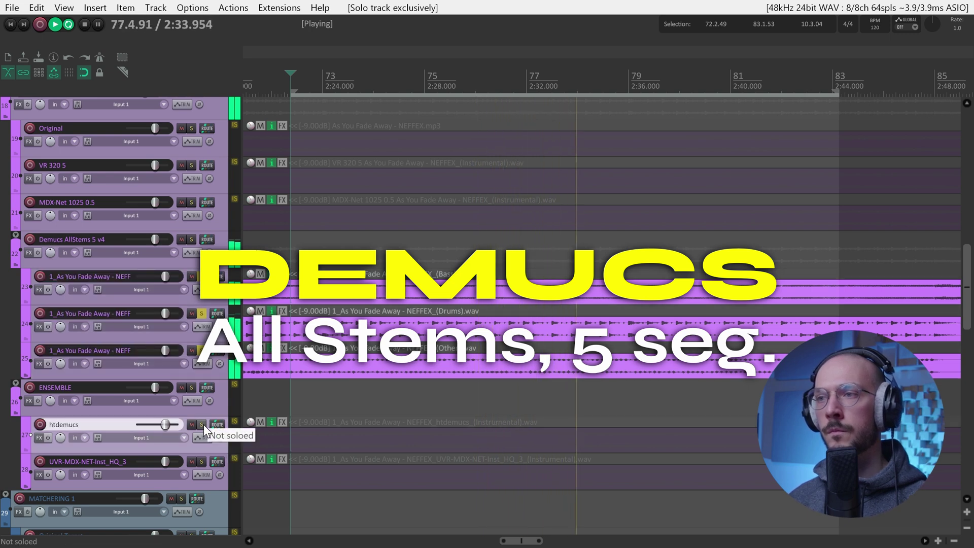
click(202, 424)
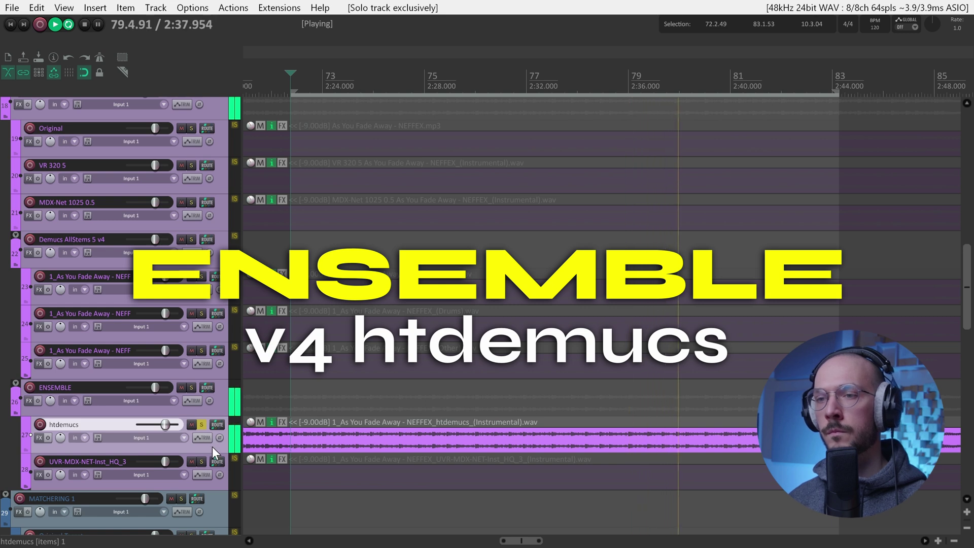
click(215, 484)
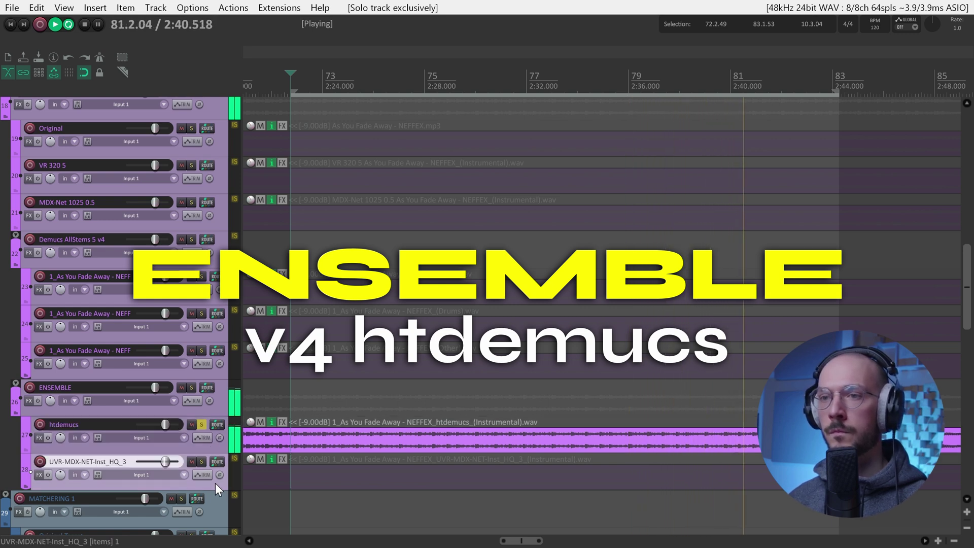
click(203, 460)
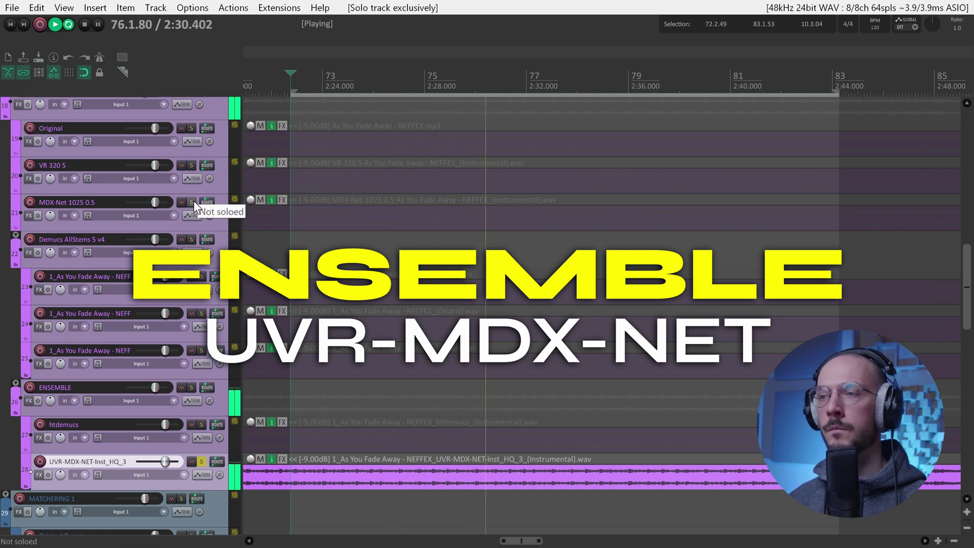
click(192, 127)
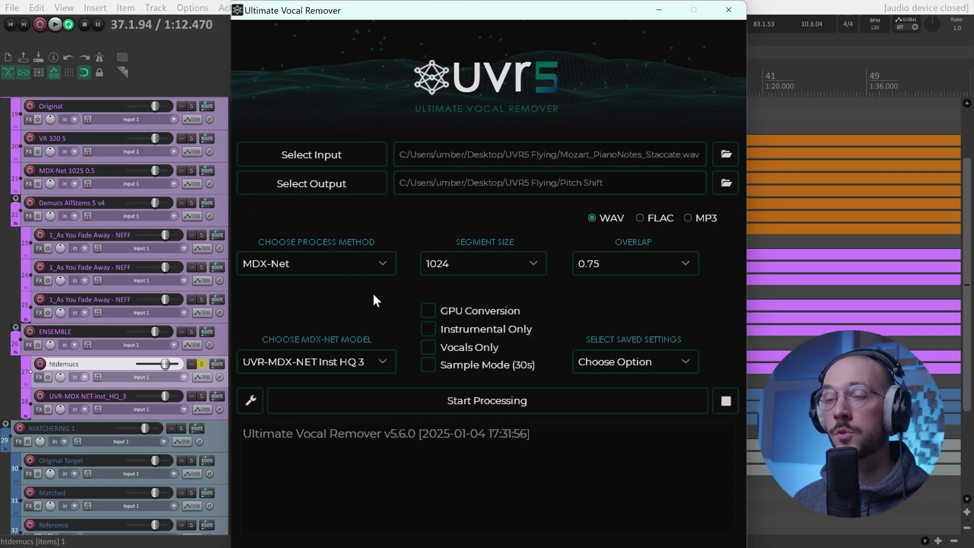
Switch UVR5 back to the Demucs process method, keeping the stems on All Stems.
click(345, 265)
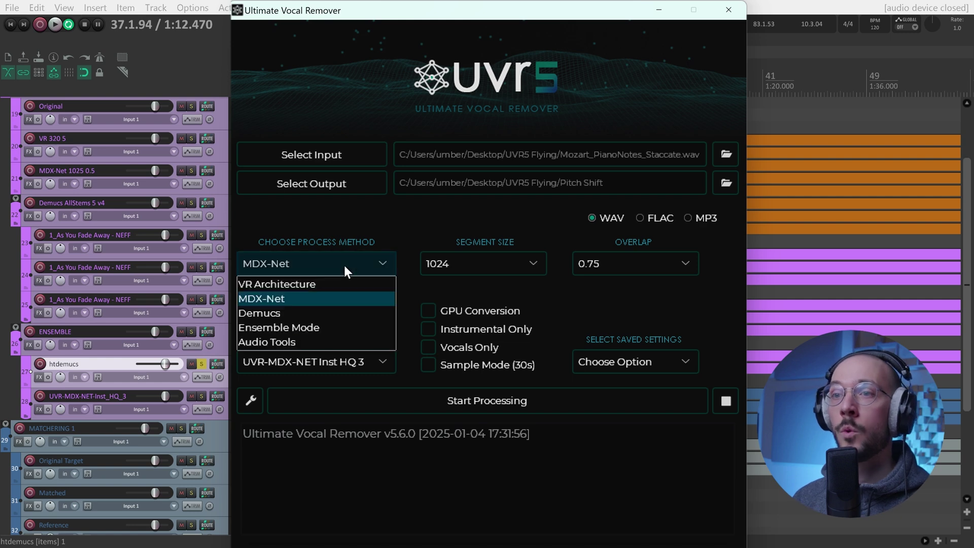
click(307, 313)
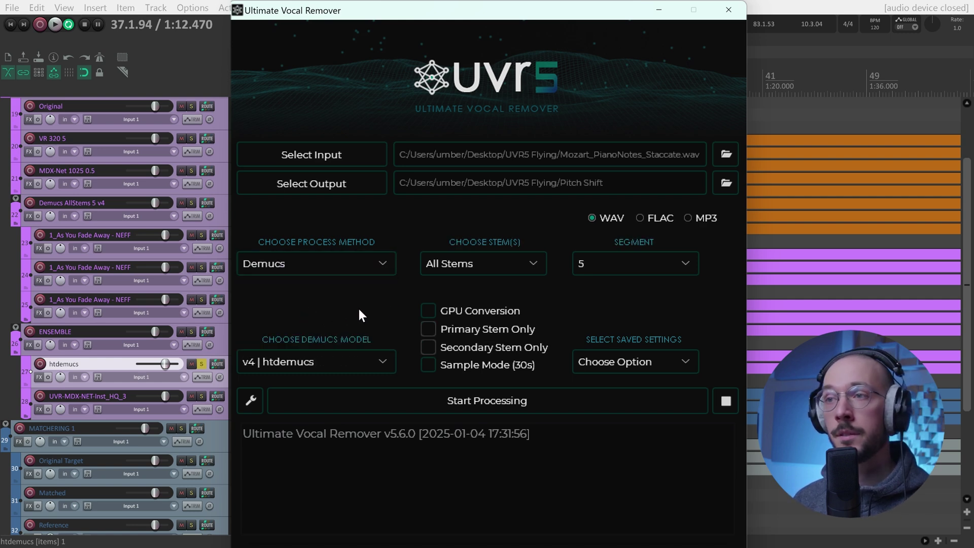
click(479, 264)
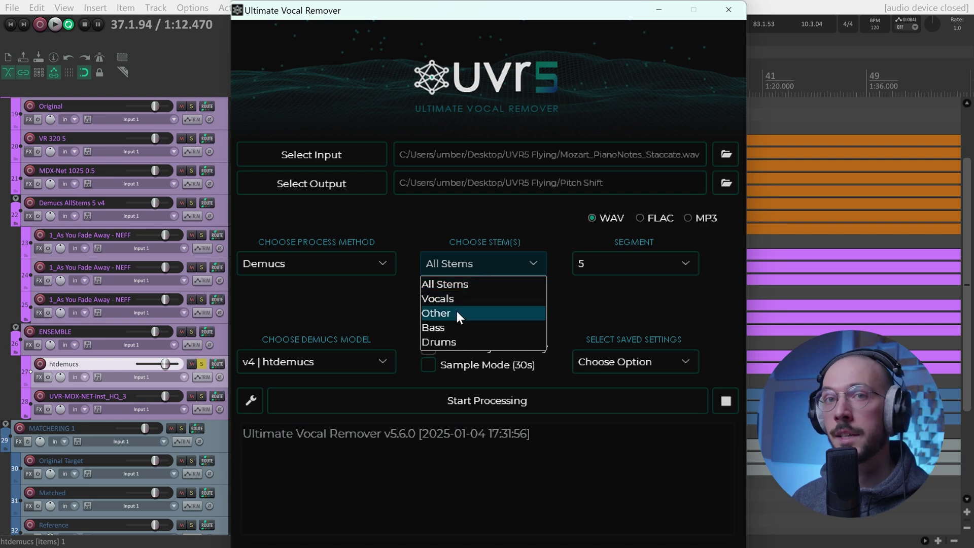
click(619, 304)
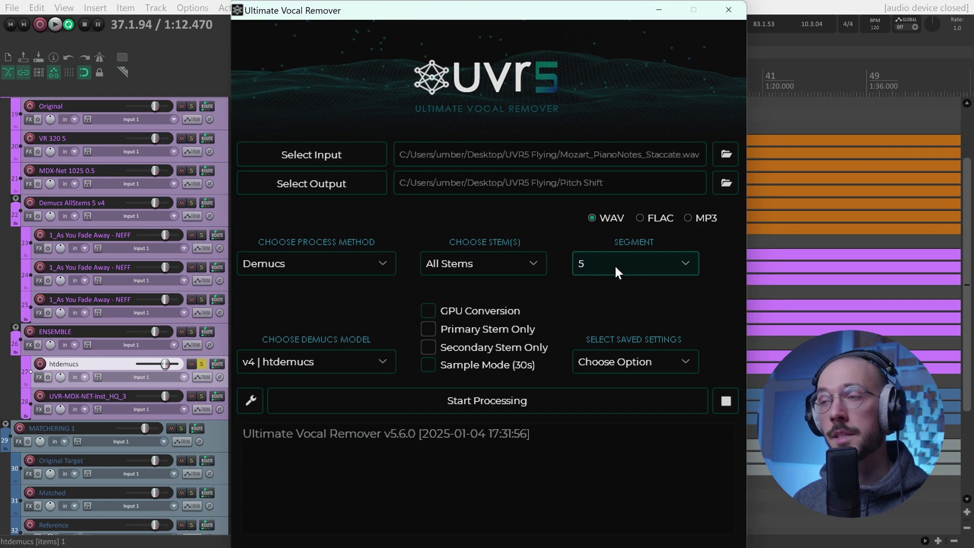
Switch the process method to Ensemble Mode.
click(295, 264)
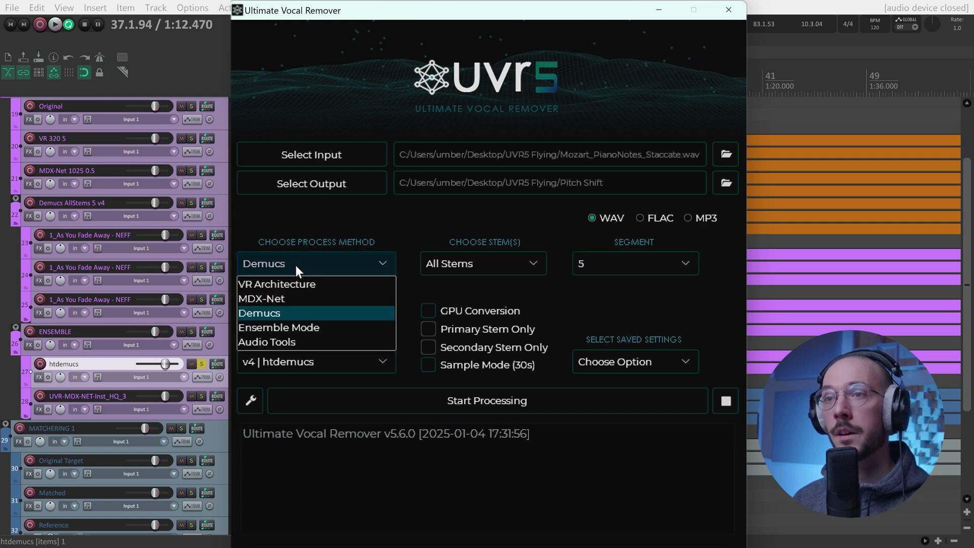
click(314, 327)
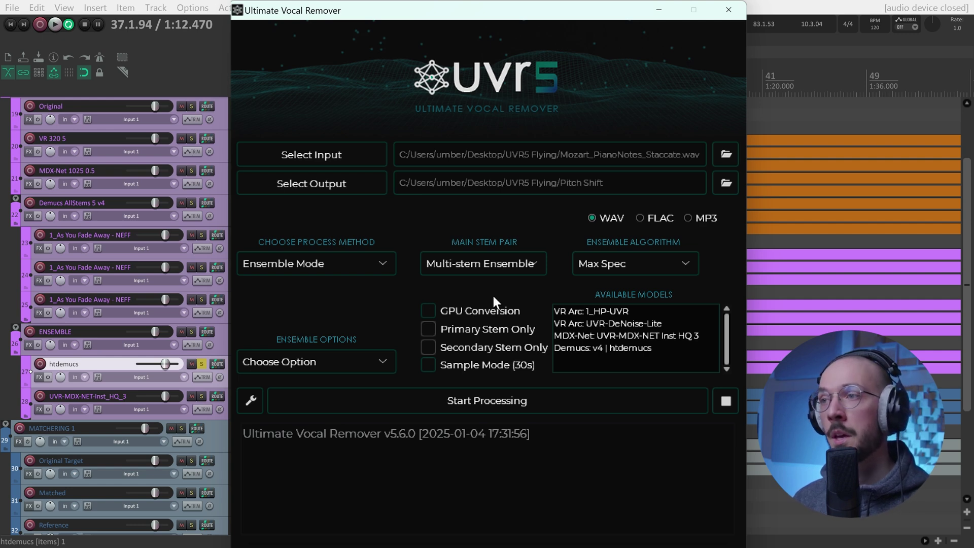
click(634, 266)
click(635, 265)
Set the main stem pair to Vocals/Instrumental and the ensemble algorithm to Max Spec/Max Spec.
click(482, 266)
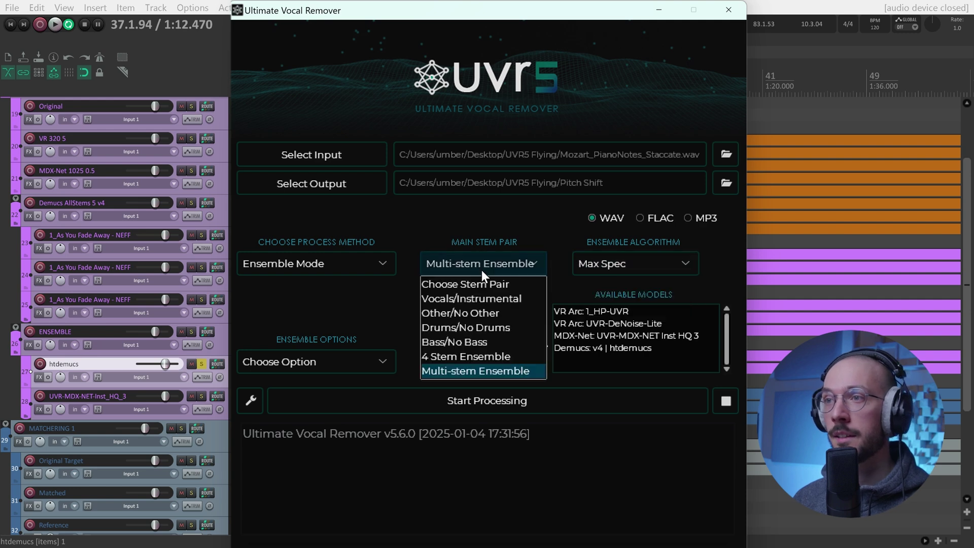
click(502, 299)
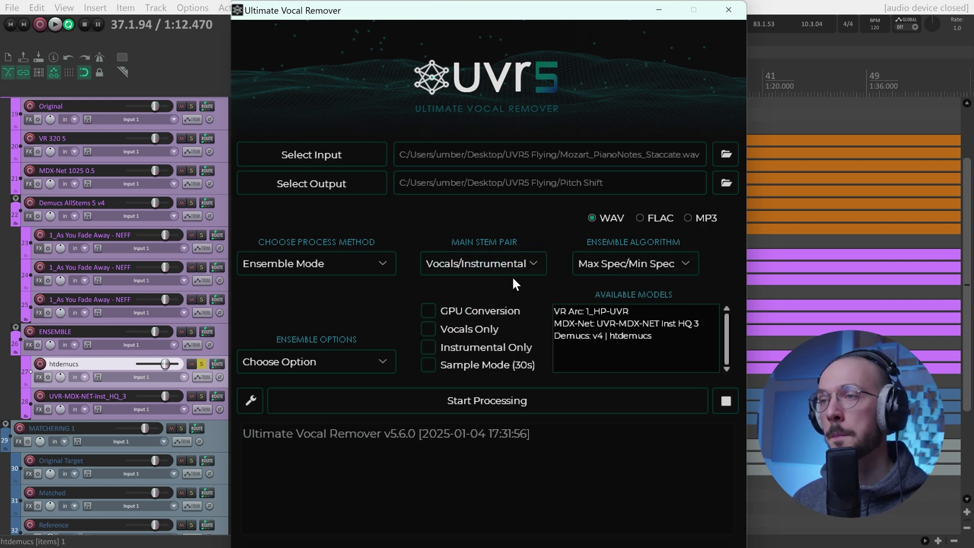
click(598, 263)
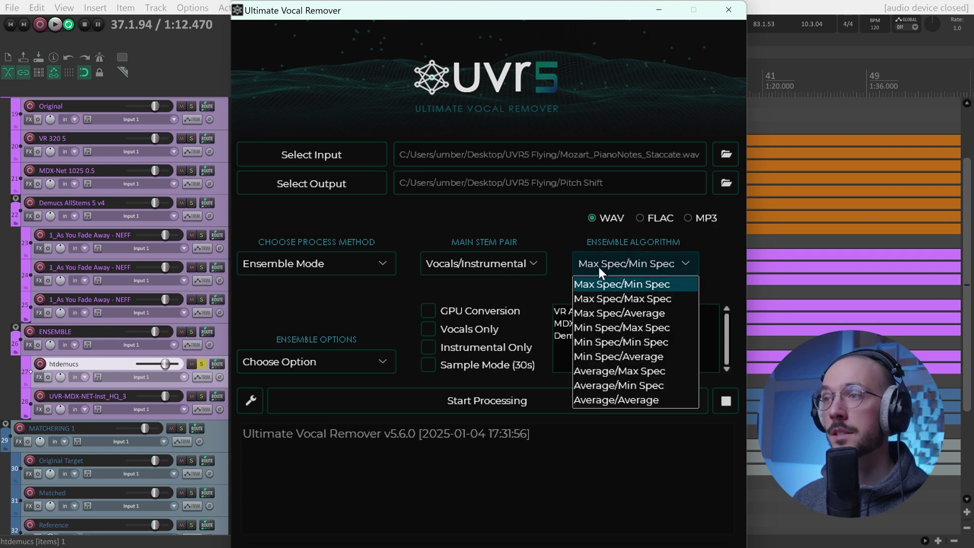
click(606, 298)
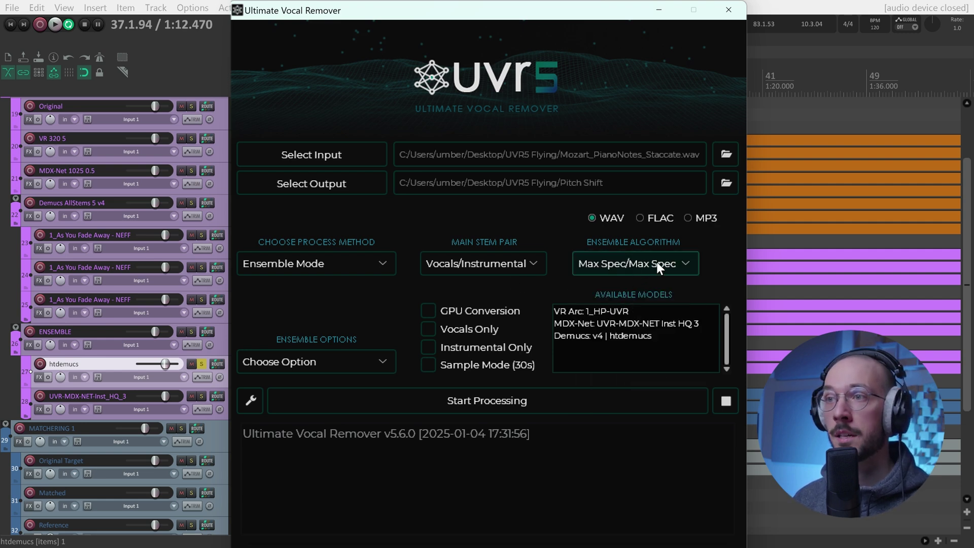